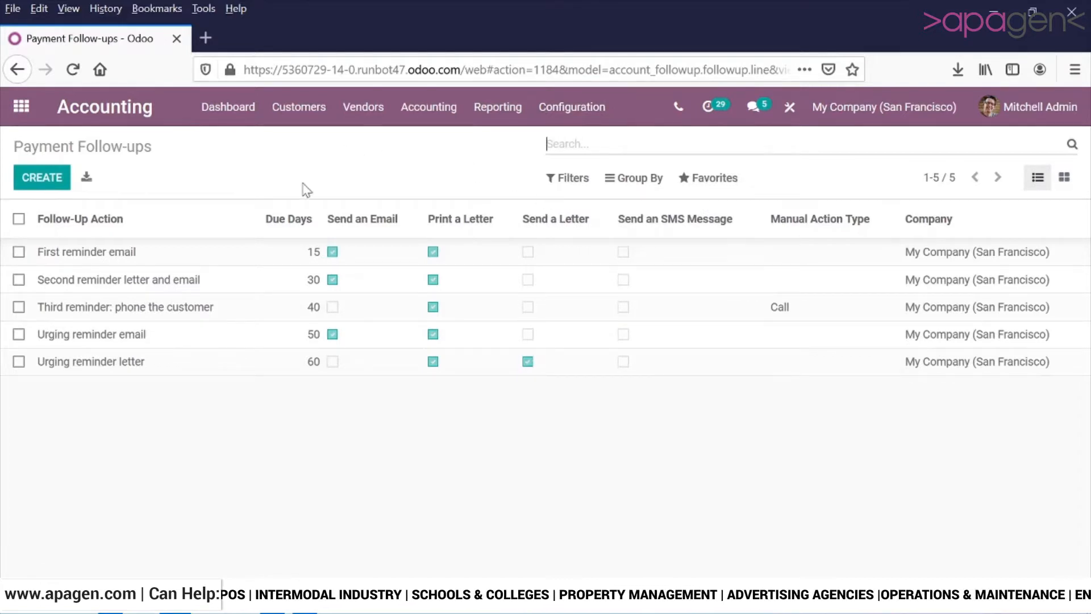
Open the First reminder email follow-up for editing and review its name, overdue days and actions
left_click(260, 251)
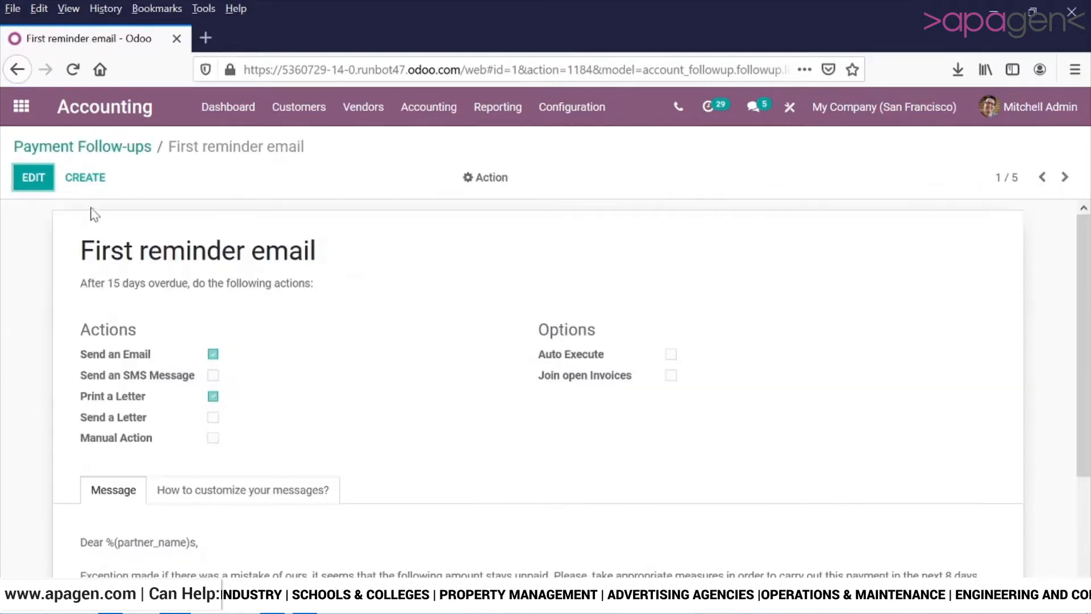
left_click(46, 184)
scroll(364, 419, "down", 3)
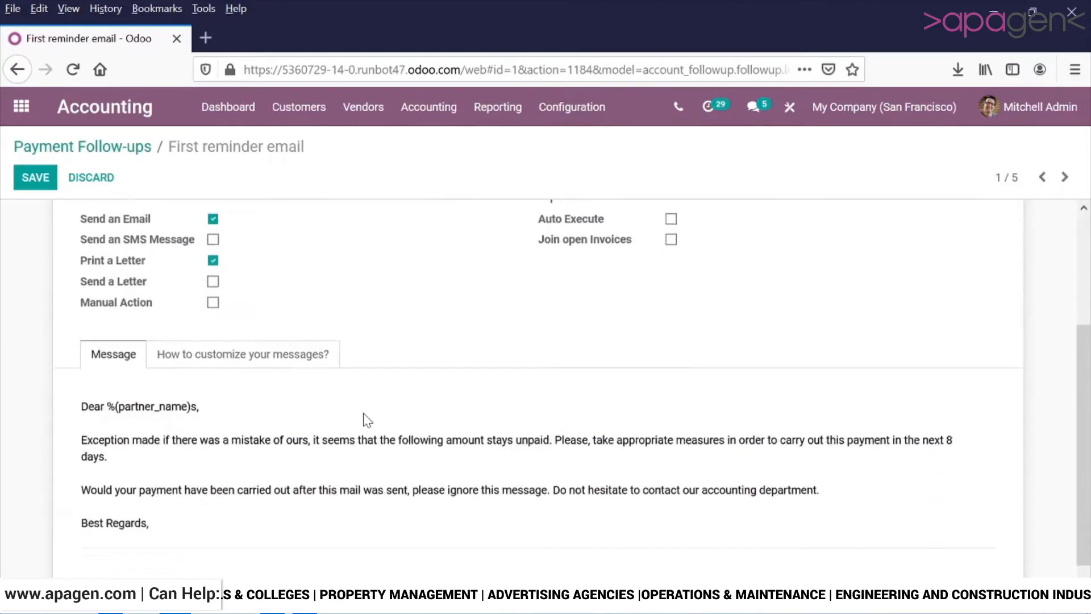
scroll(348, 369, "up", 3)
left_click_drag(317, 267, 82, 267)
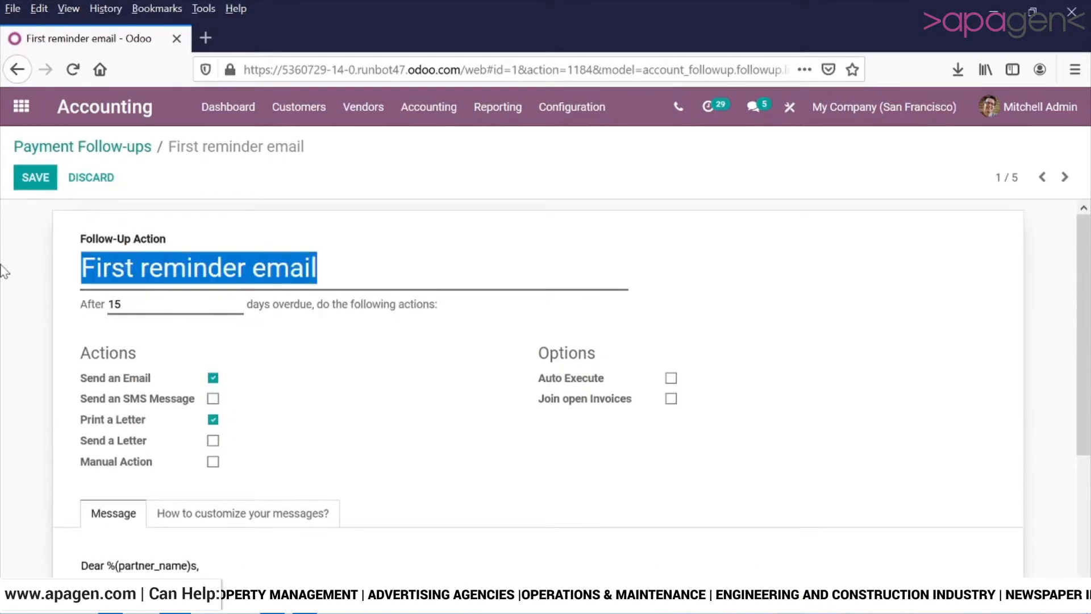
key("Tab")
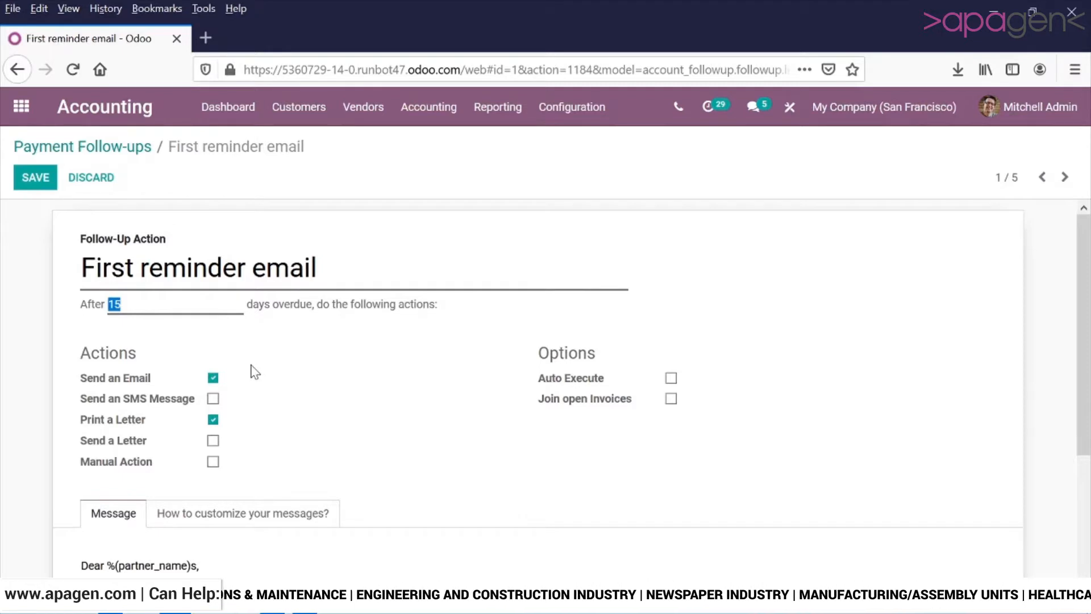
scroll(253, 371, "down", 2)
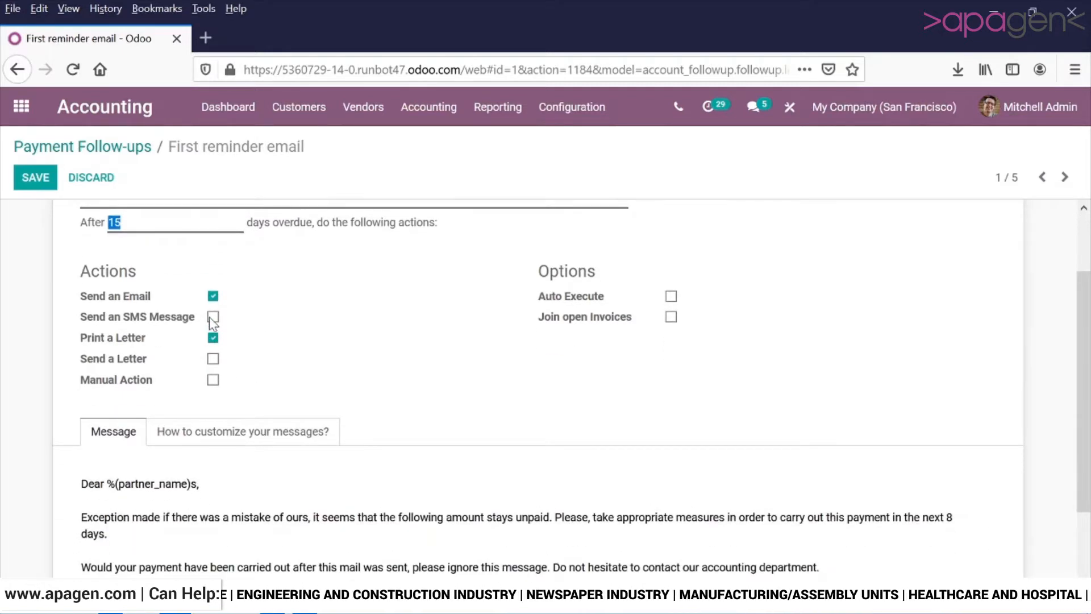
Try the Manual Action, Auto Execute and Join open Invoices settings on the first reminder, switching each back off
left_click(213, 380)
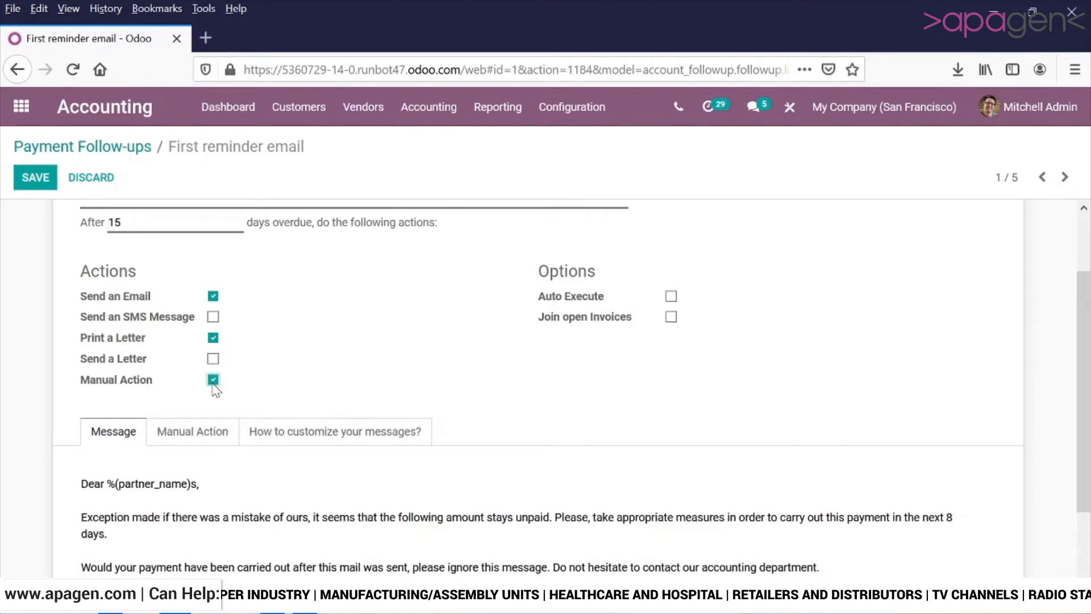
left_click(213, 382)
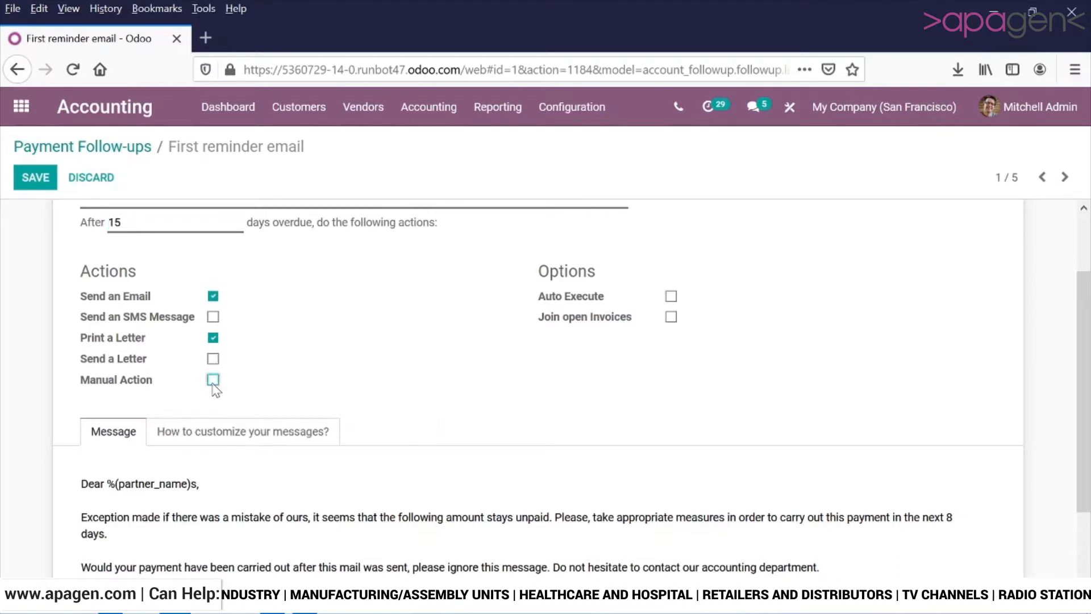
left_click(672, 321)
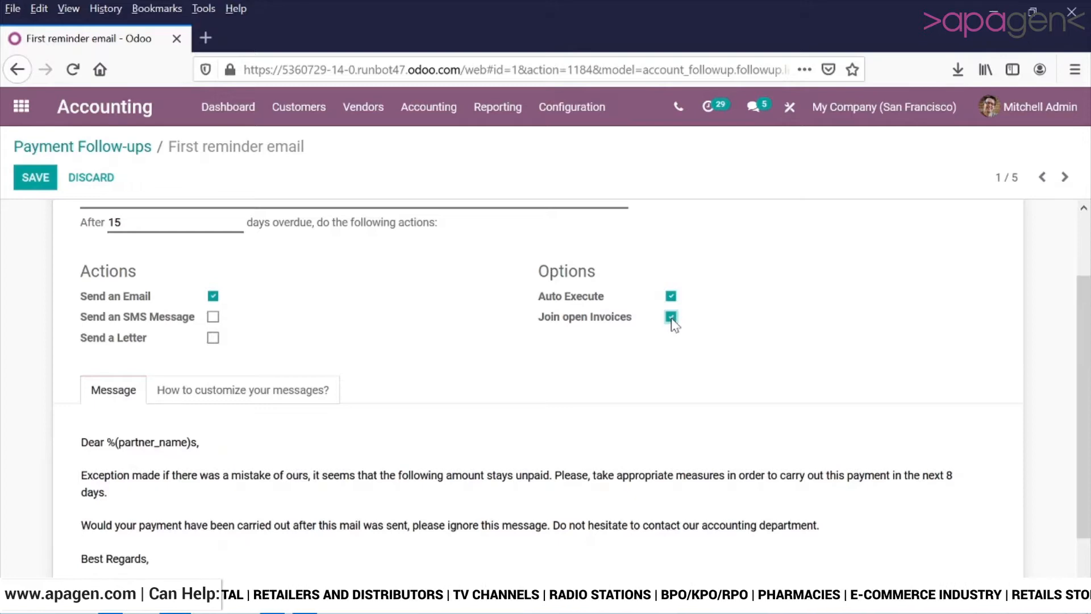
left_click(671, 317)
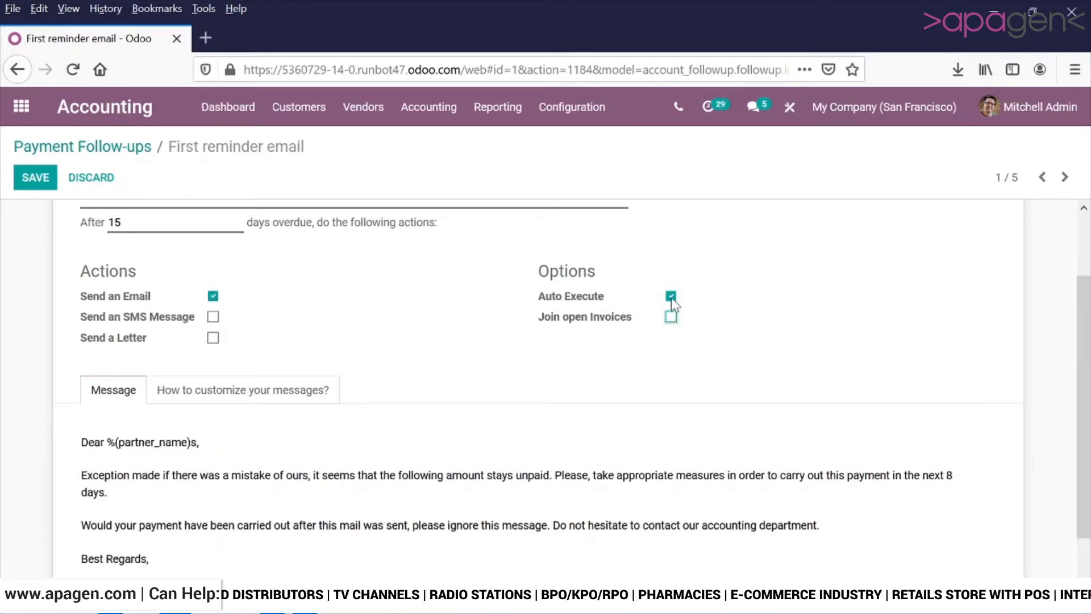
left_click(671, 297)
scroll(374, 361, "up", 1)
scroll(378, 363, "down", 1)
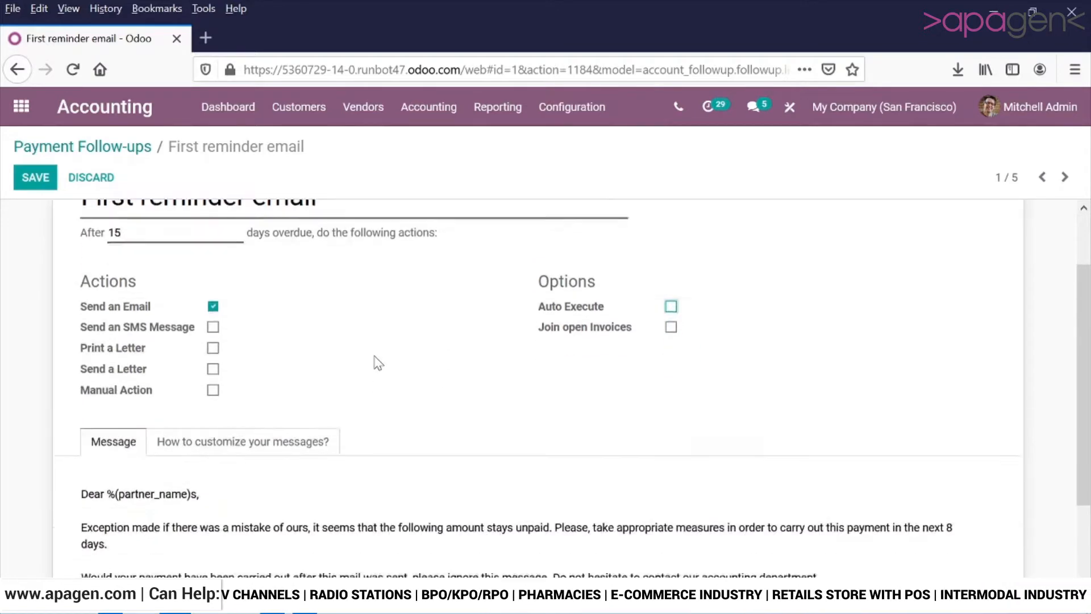
Read the first reminder's message and its customization keywords, and return to the payment follow-ups list without saving
scroll(378, 363, "down", 2)
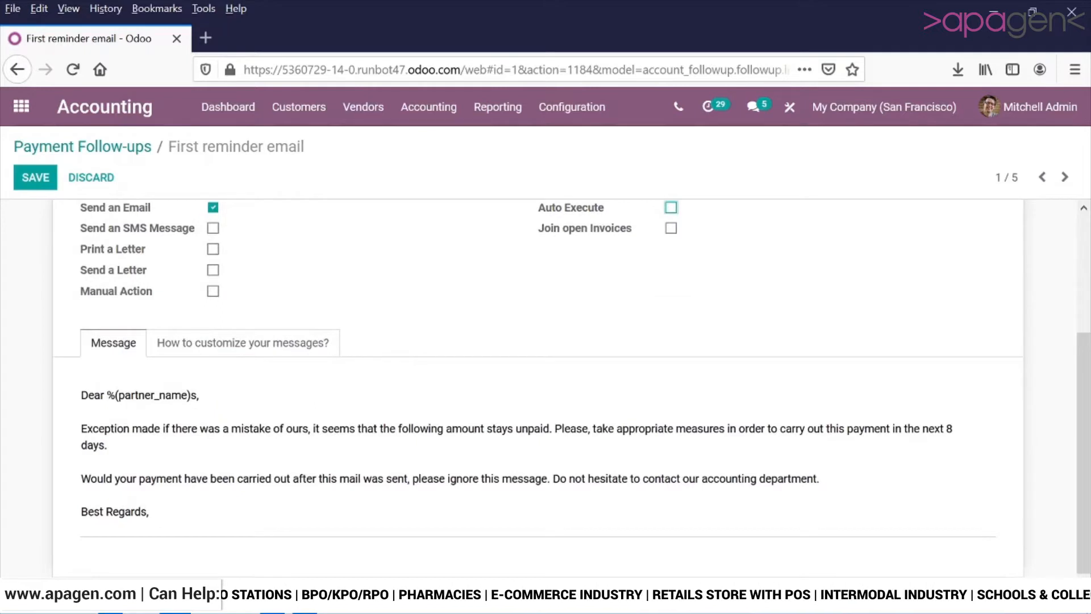
left_click_drag(81, 395, 149, 511)
left_click(277, 355)
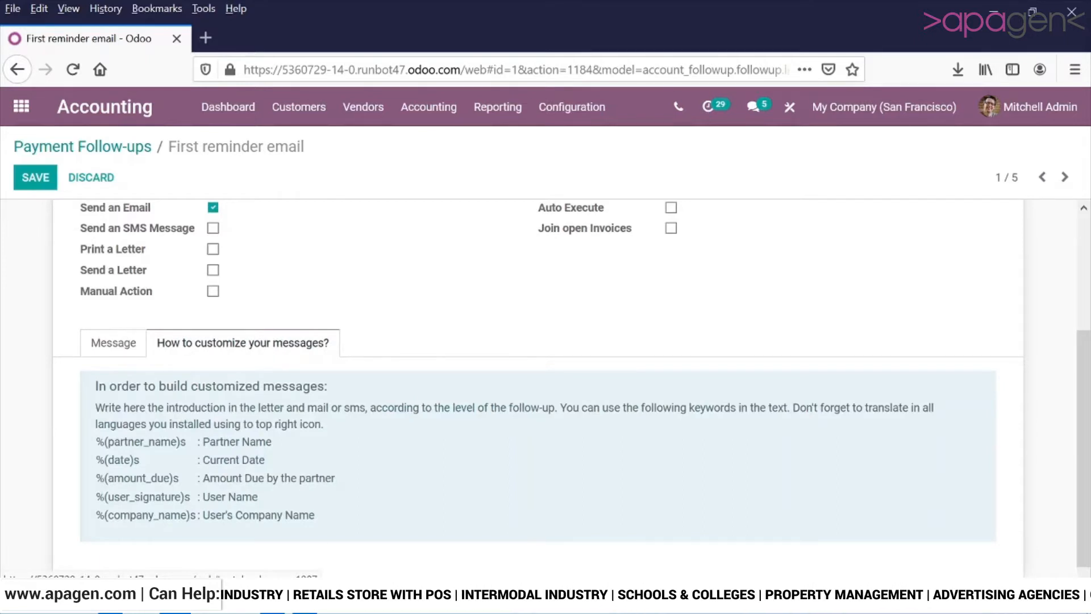
left_click_drag(324, 526, 46, 385)
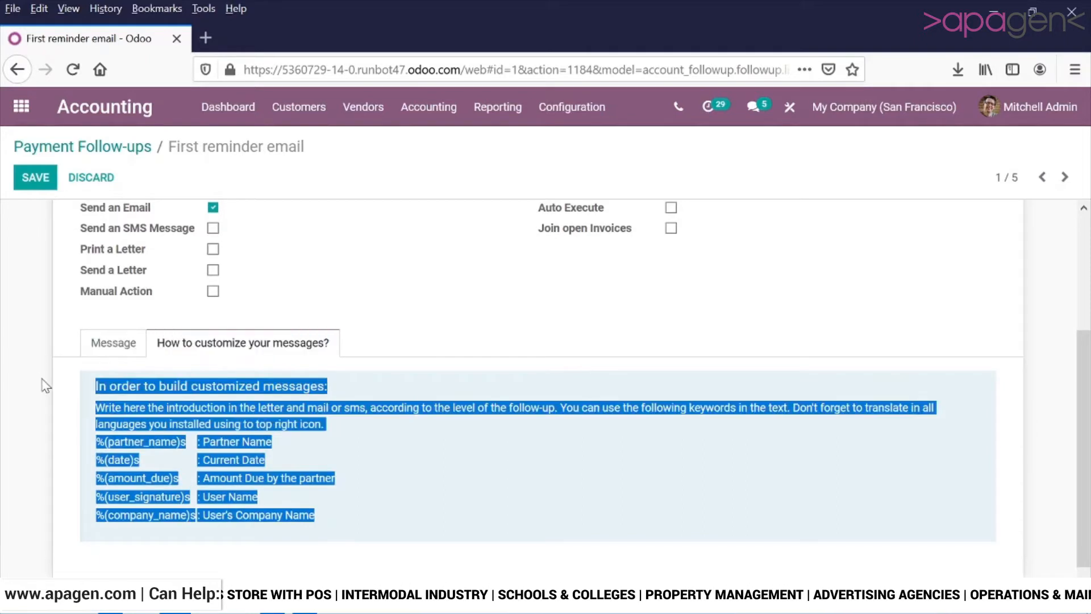
left_click(117, 342)
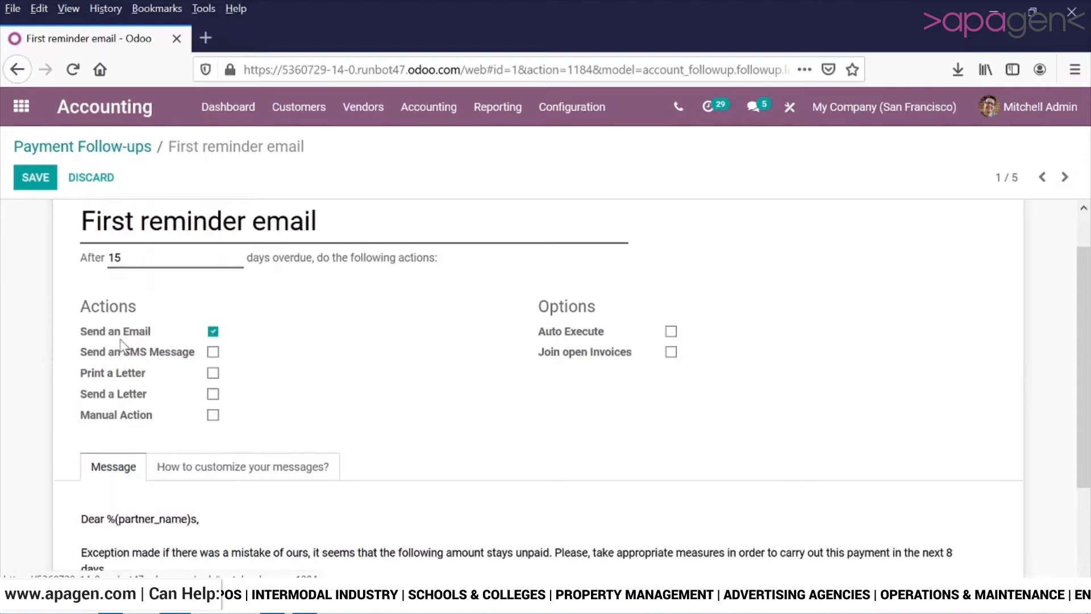
left_click(126, 162)
left_click(295, 216)
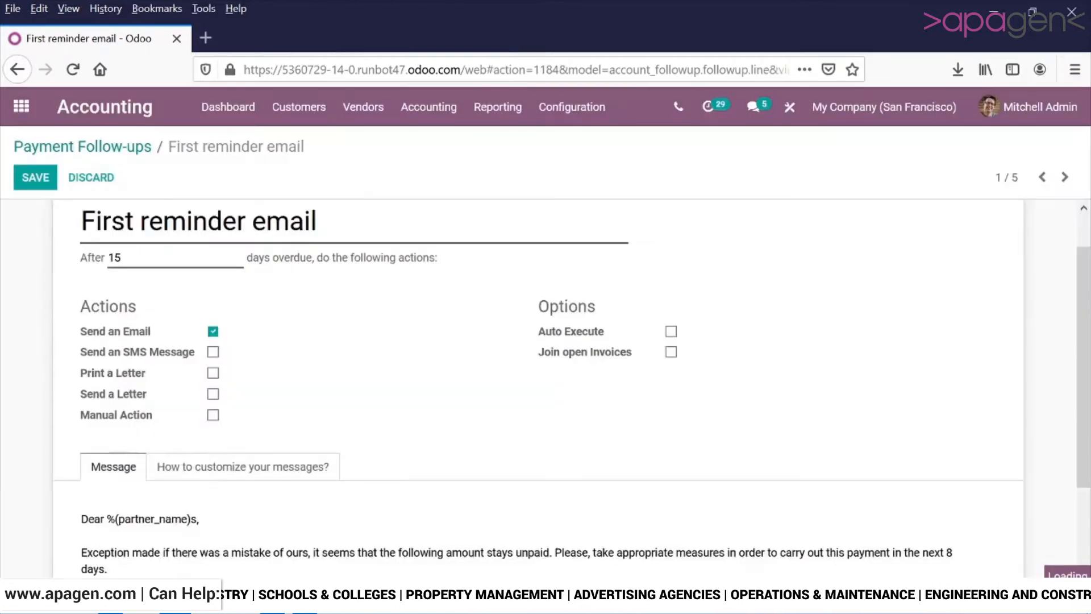
Open the Second reminder letter and email follow-up for editing, review its settings and return to the list
left_click(239, 288)
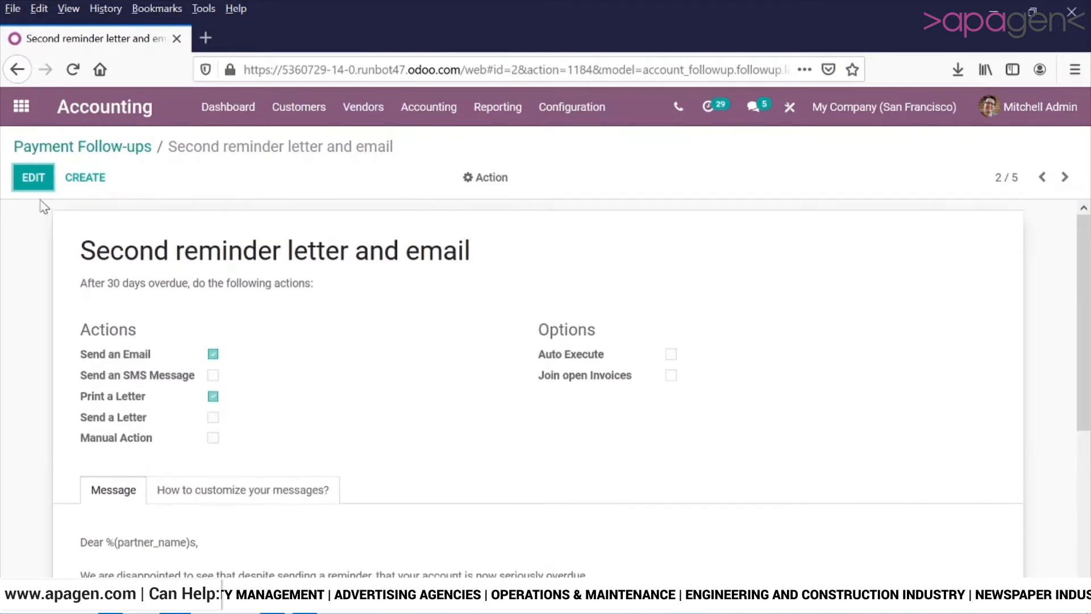
left_click(29, 179)
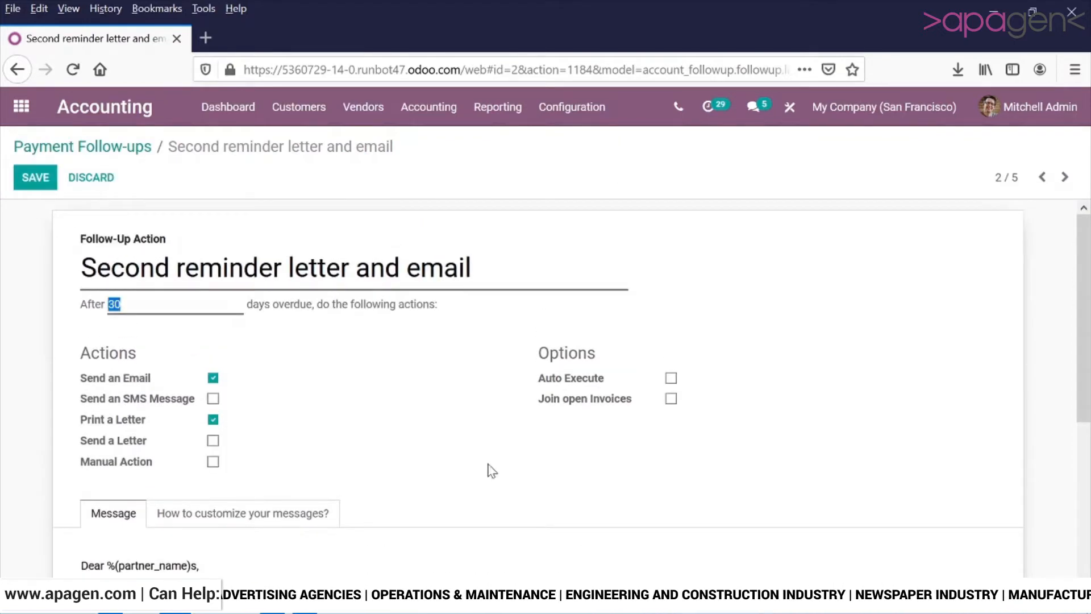
scroll(491, 471, "down", 5)
scroll(358, 340, "up", 5)
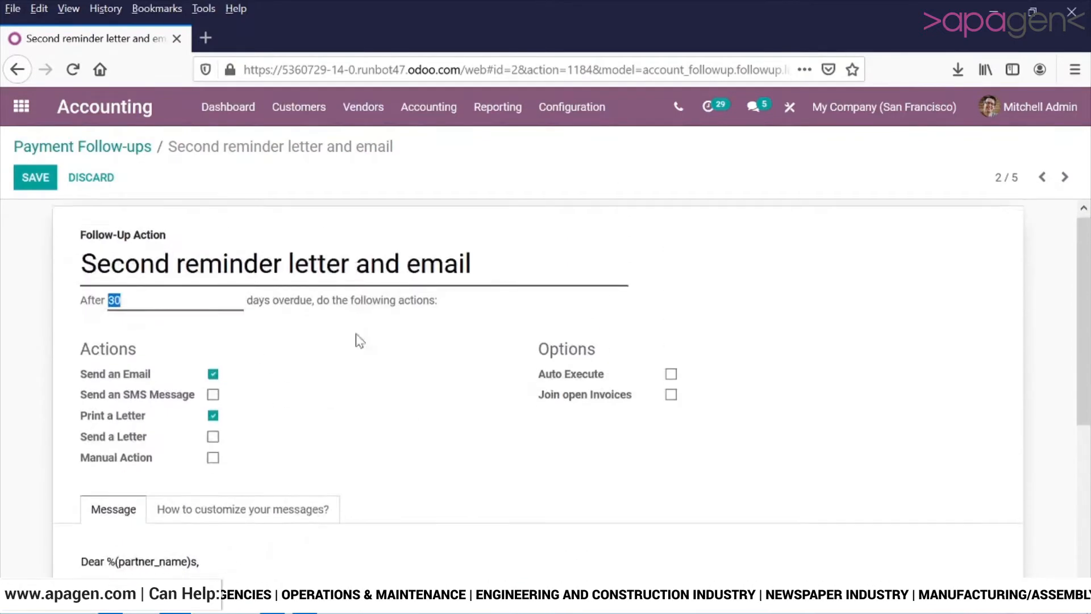
left_click(145, 148)
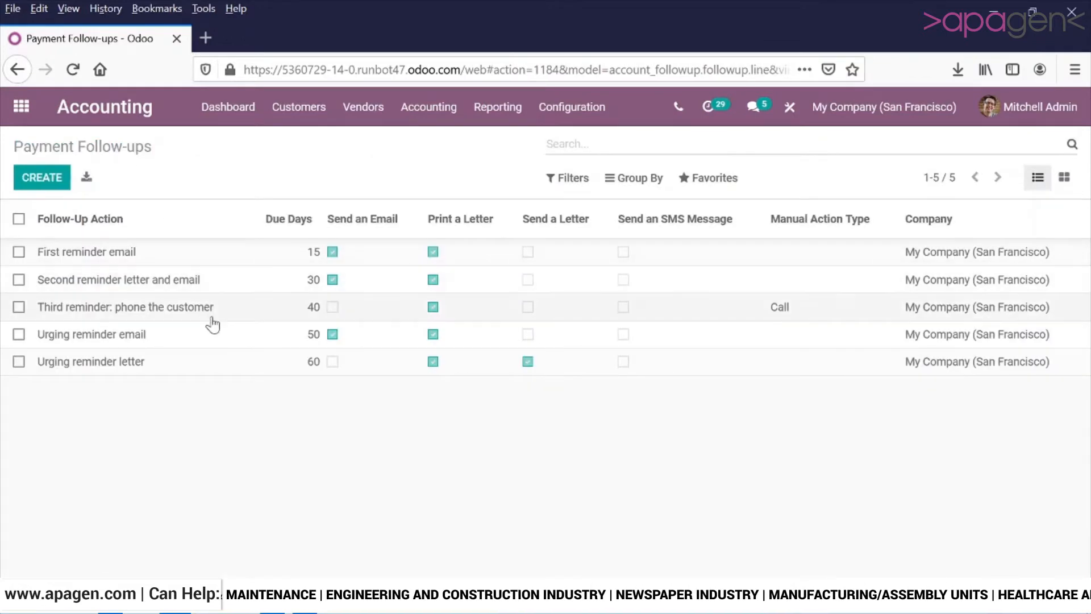
Open the Third reminder: phone the customer follow-up for editing, check its settings and return to the list
left_click(213, 318)
left_click(37, 179)
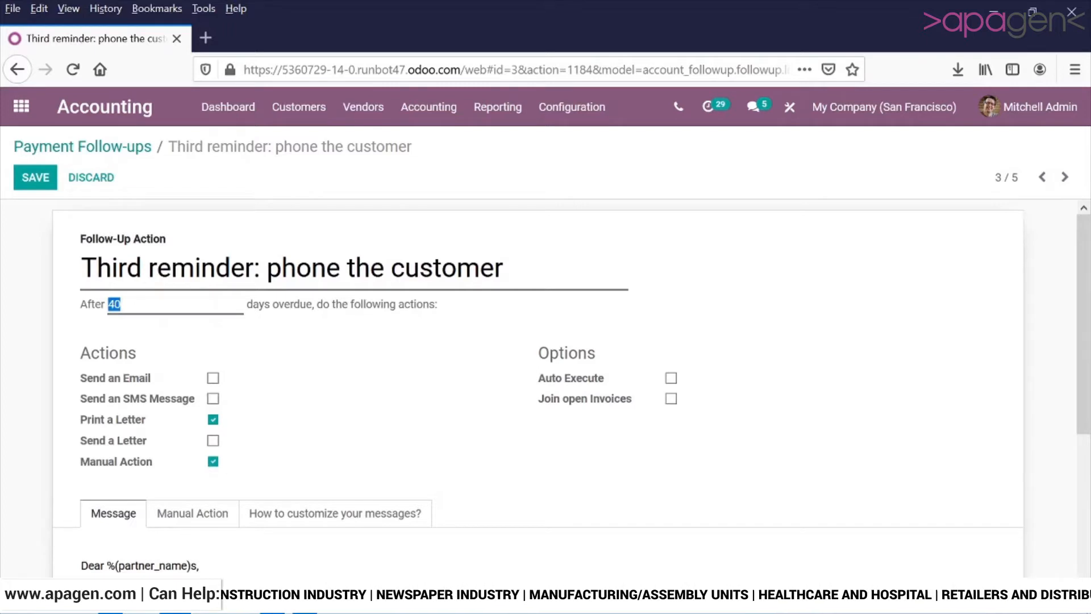
left_click(117, 148)
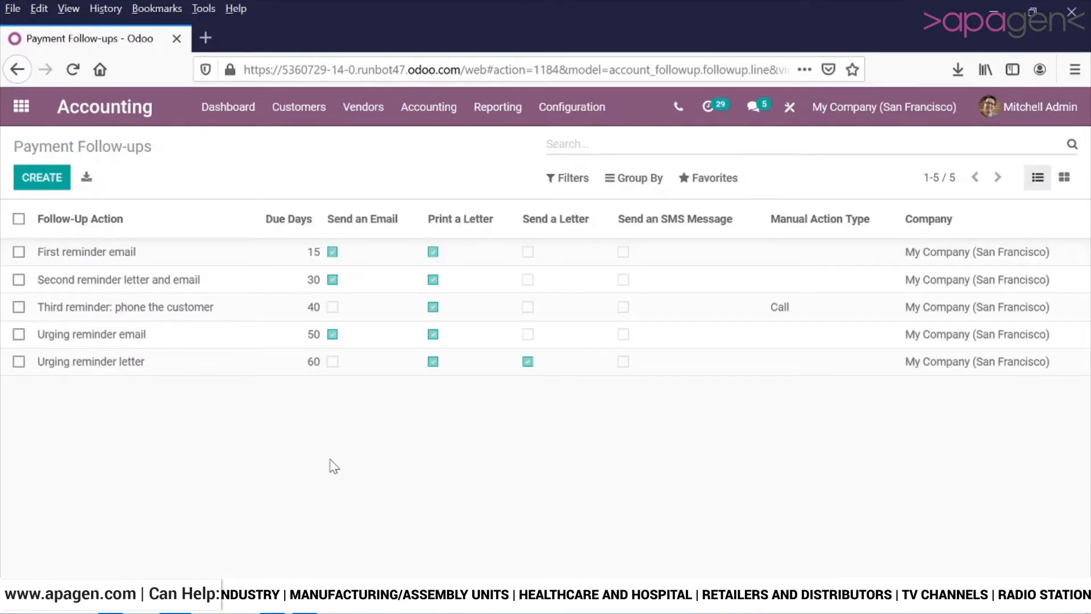
Open the customer Follow-up Reports and remove the In need of action filter
left_click(320, 121)
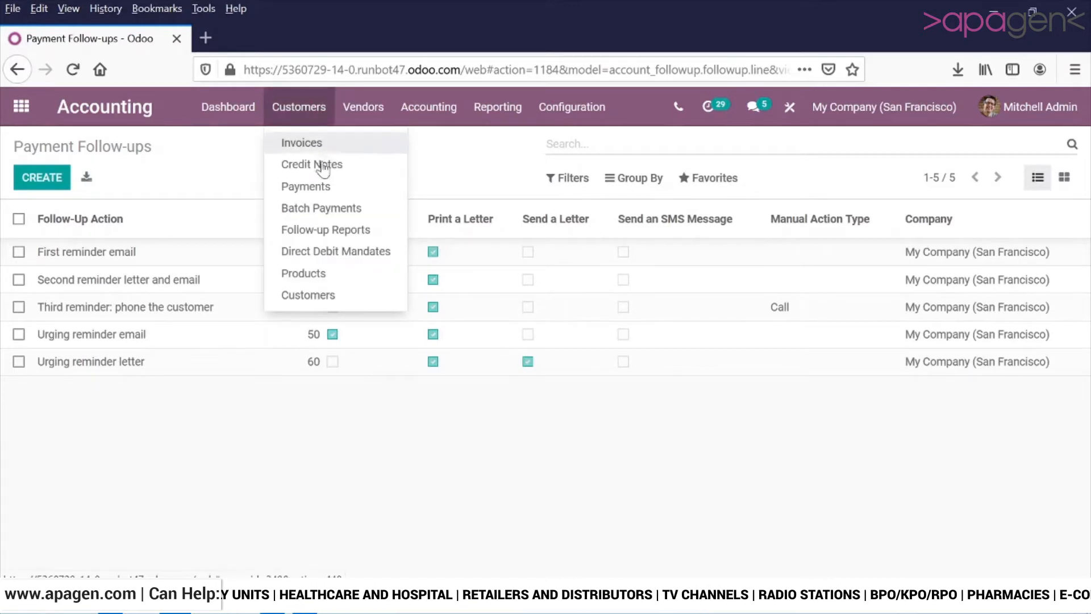
left_click(323, 237)
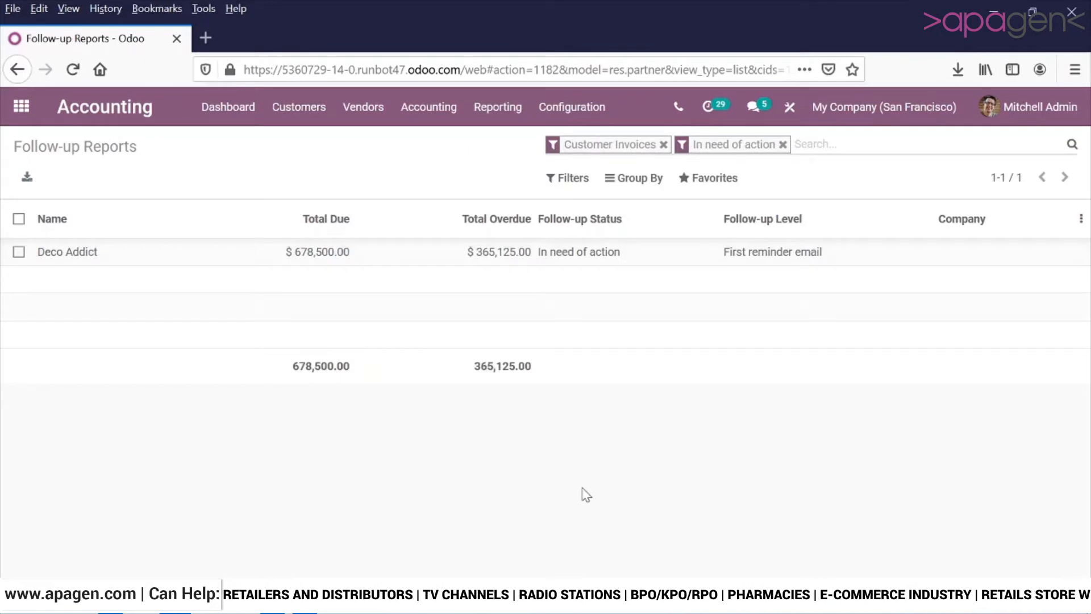
left_click(783, 145)
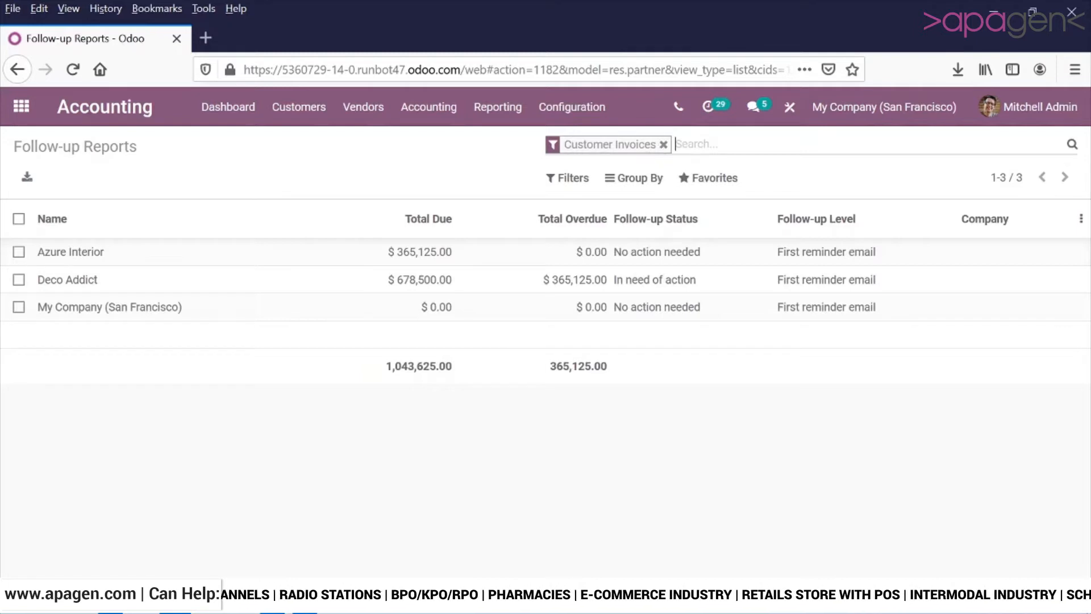
Open Azure Interior's follow-up report and review its reminder message and unpaid invoice line
left_click(453, 263)
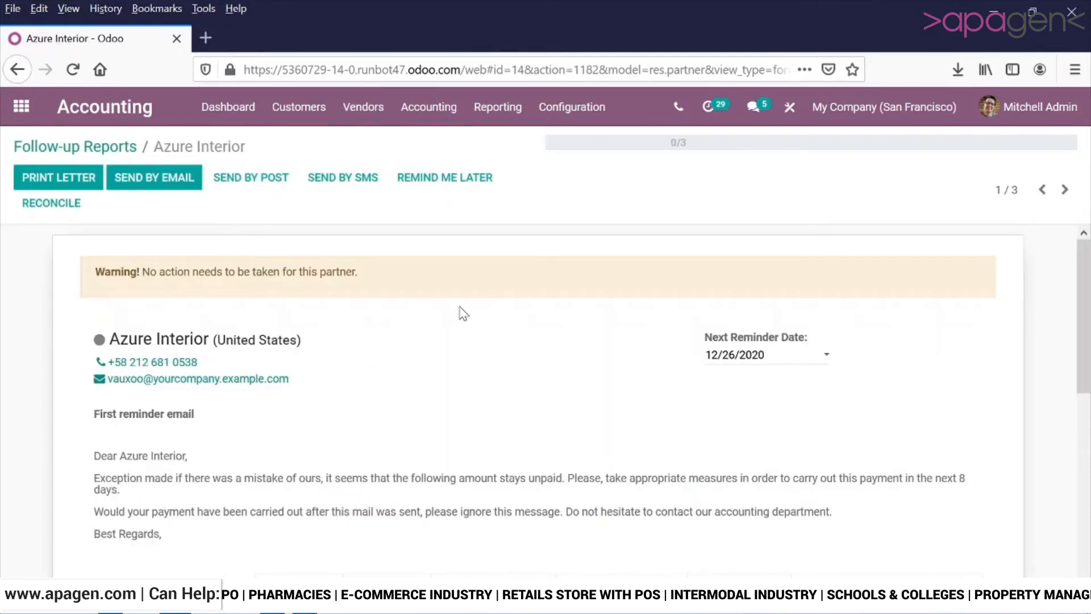
scroll(464, 314, "down", 4)
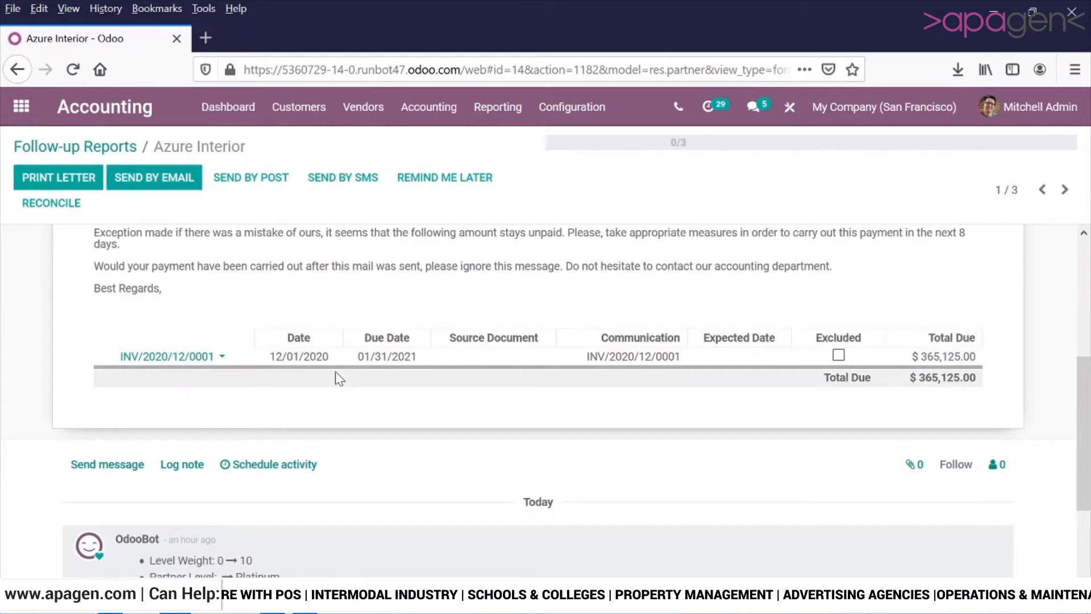
scroll(340, 378, "up", 4)
scroll(340, 378, "down", 3)
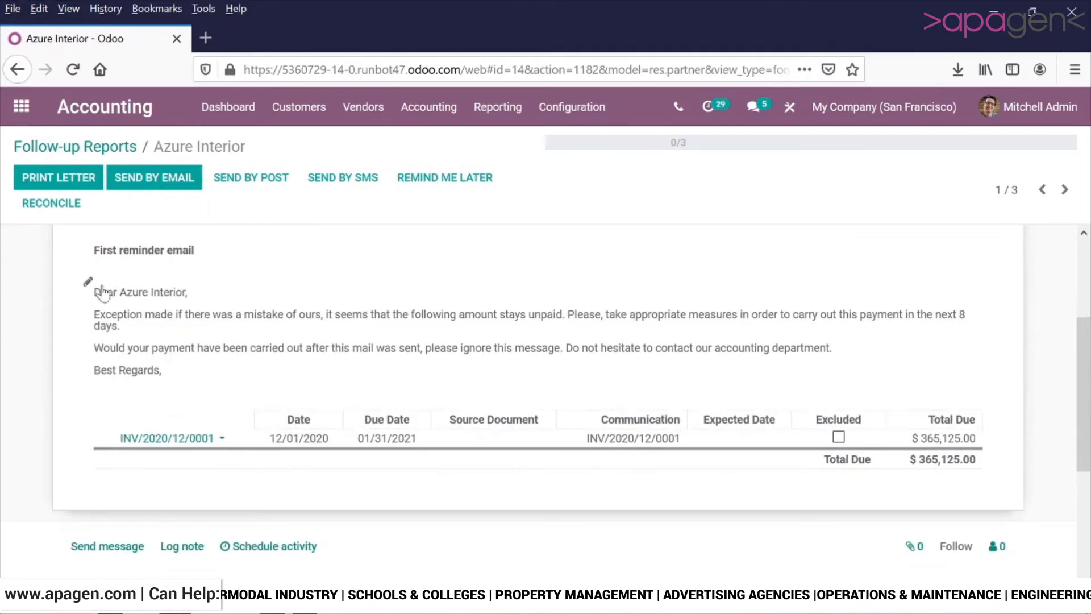
left_click_drag(96, 295, 165, 372)
scroll(402, 451, "up", 3)
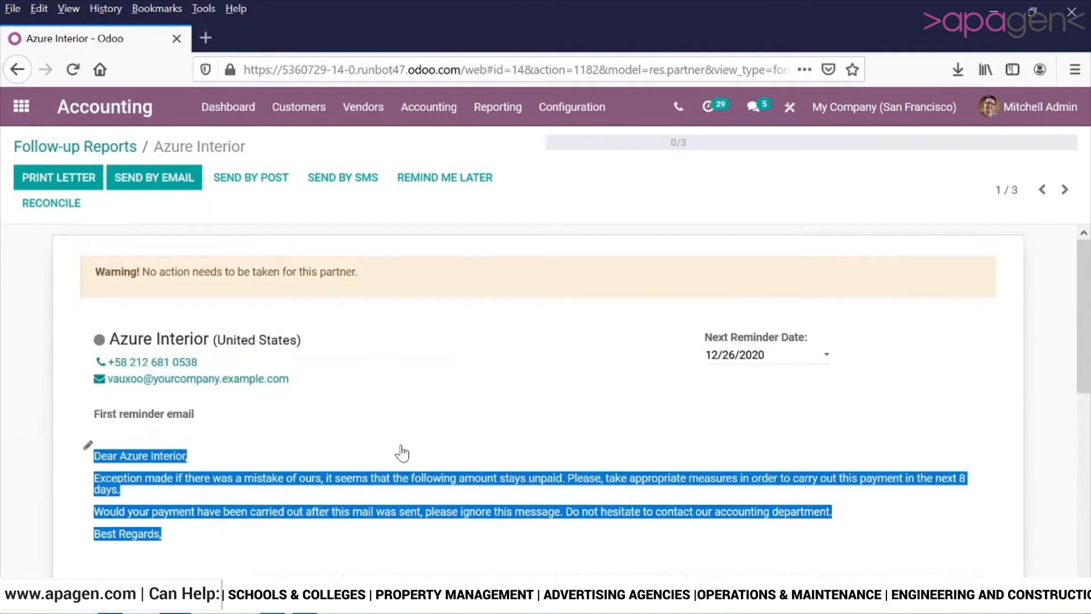
Start printing Azure Interior's follow-up letter and confirm #555555 as the first color of the document layout
left_click(76, 183)
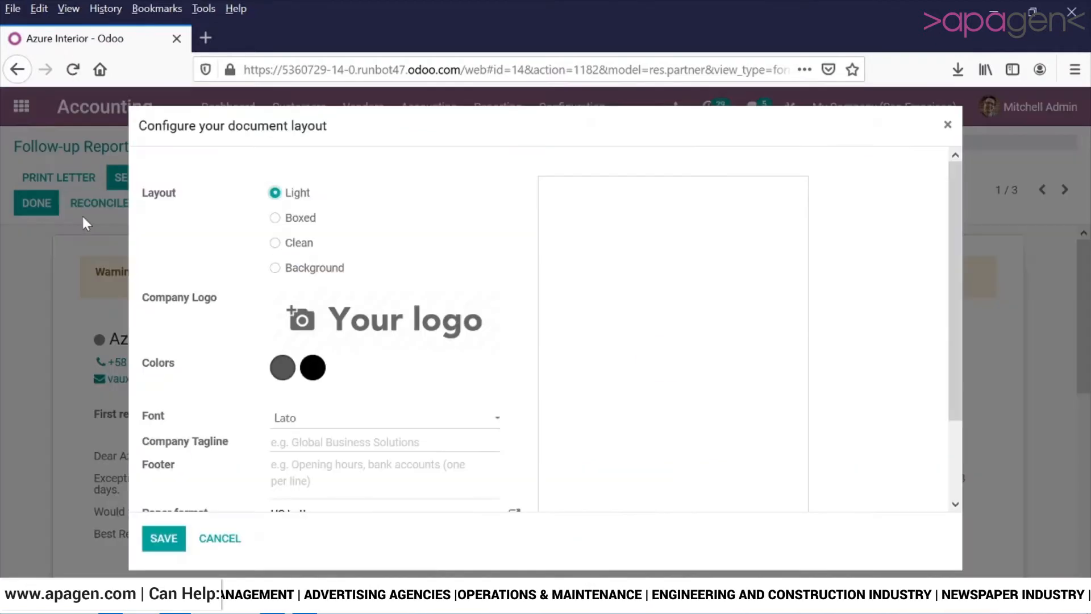
scroll(307, 341, "down", 2)
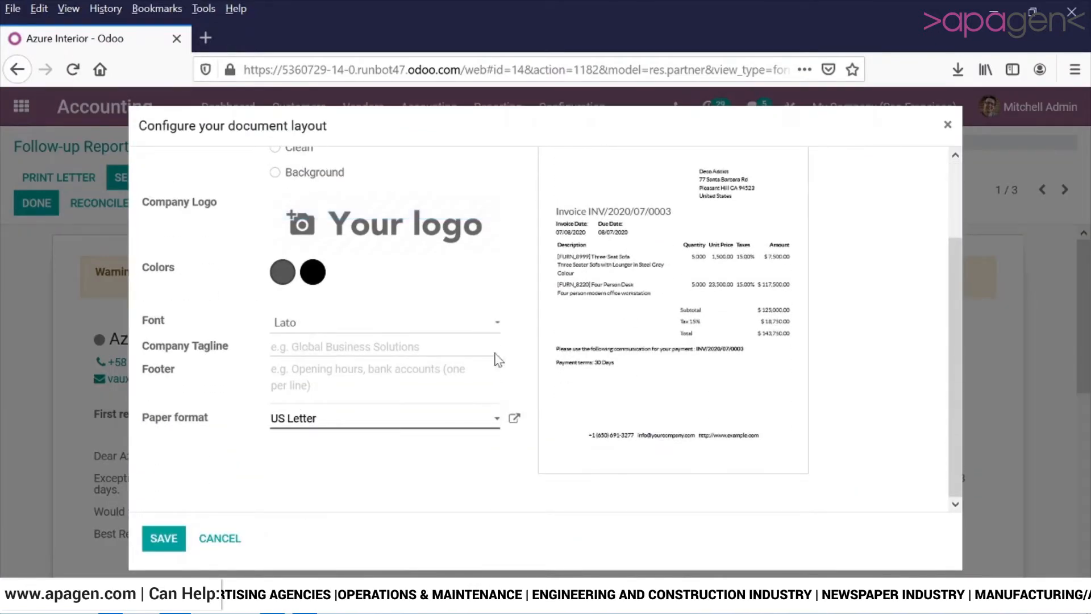
left_click(283, 272)
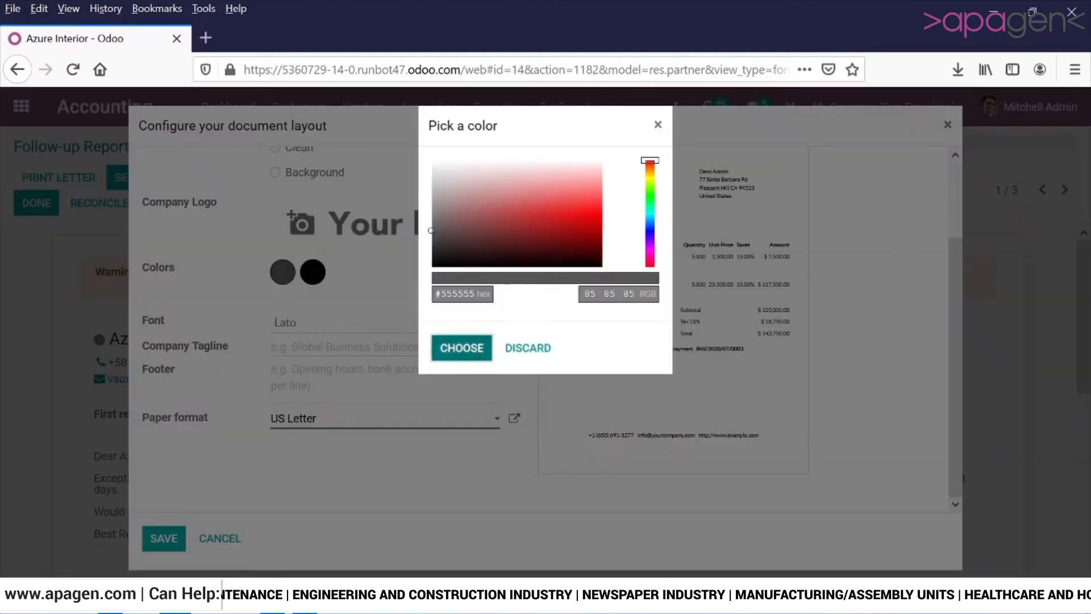
left_click(463, 348)
scroll(434, 336, "up", 2)
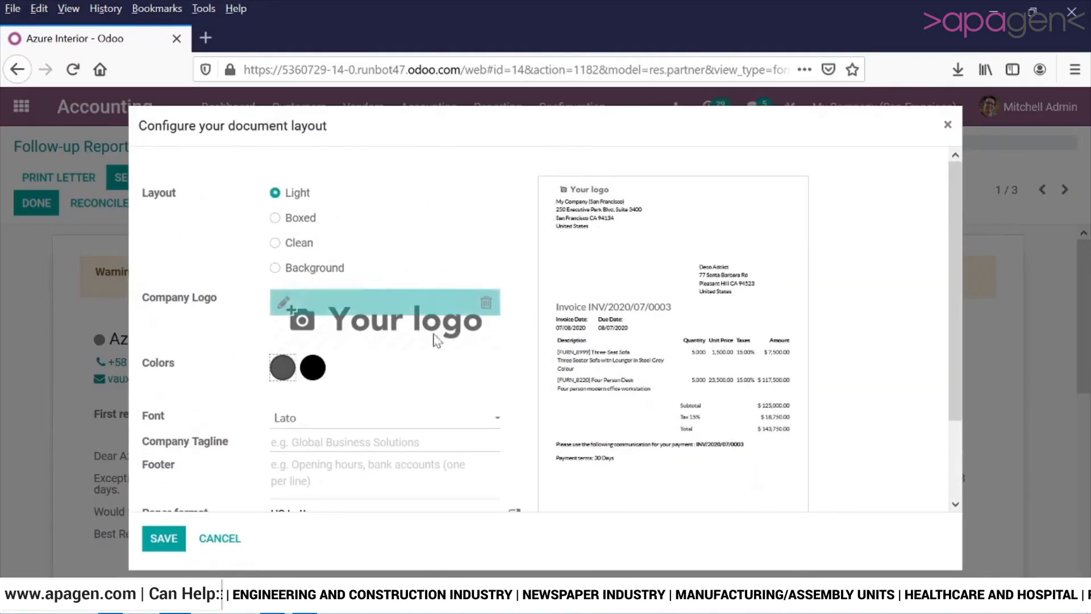
Set the document layout to Boxed, save it, and save the letter as the PDF Followups in Downloads
left_click(305, 223)
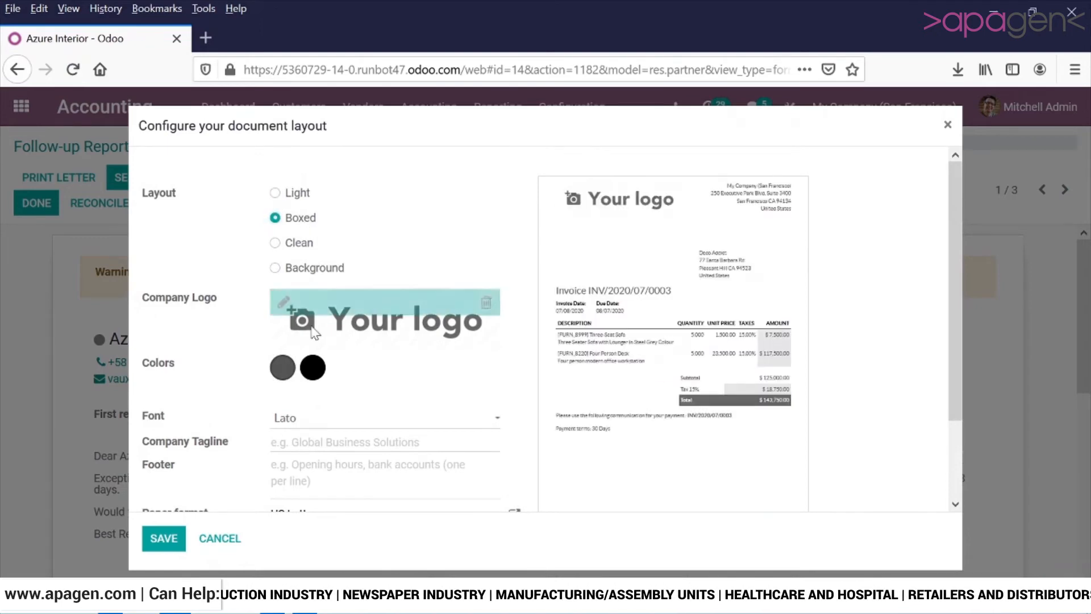
scroll(257, 503, "down", 2)
left_click(161, 543)
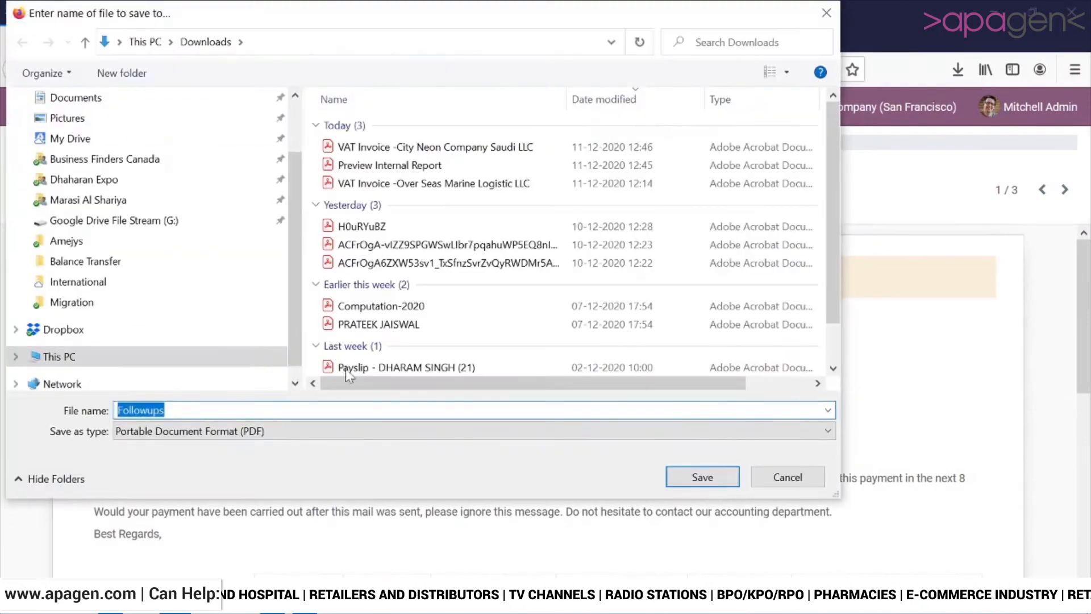
left_click(705, 478)
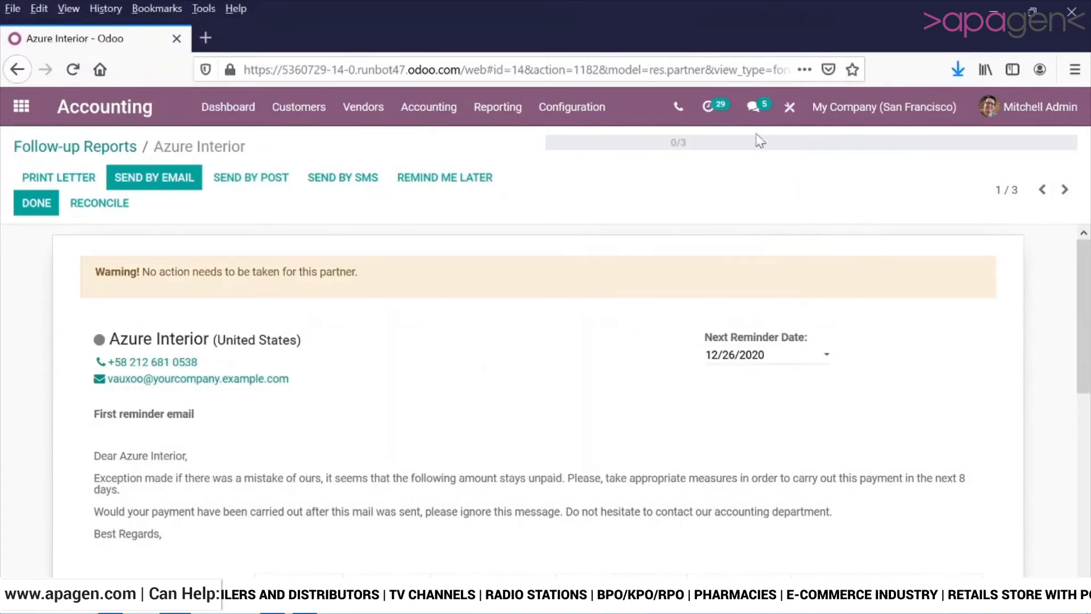
Open the downloaded Followups PDF in Adobe Acrobat Reader, review the letter and its invoice table, and return to Odoo in the browser
left_click(958, 70)
left_click(819, 108)
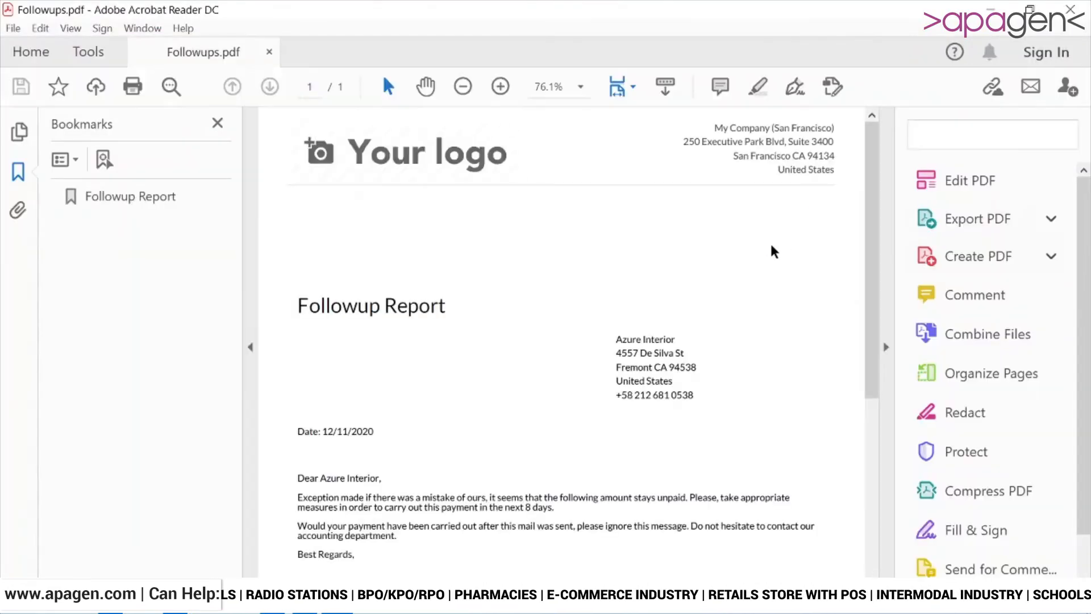
left_click(218, 123)
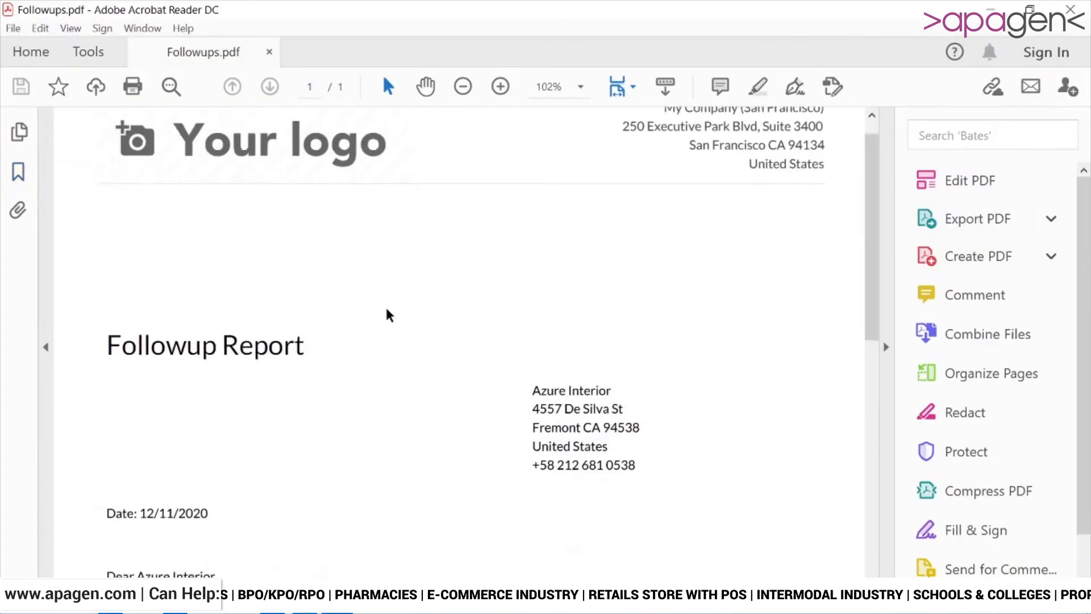
scroll(386, 314, "down", 3)
scroll(386, 314, "down", 5)
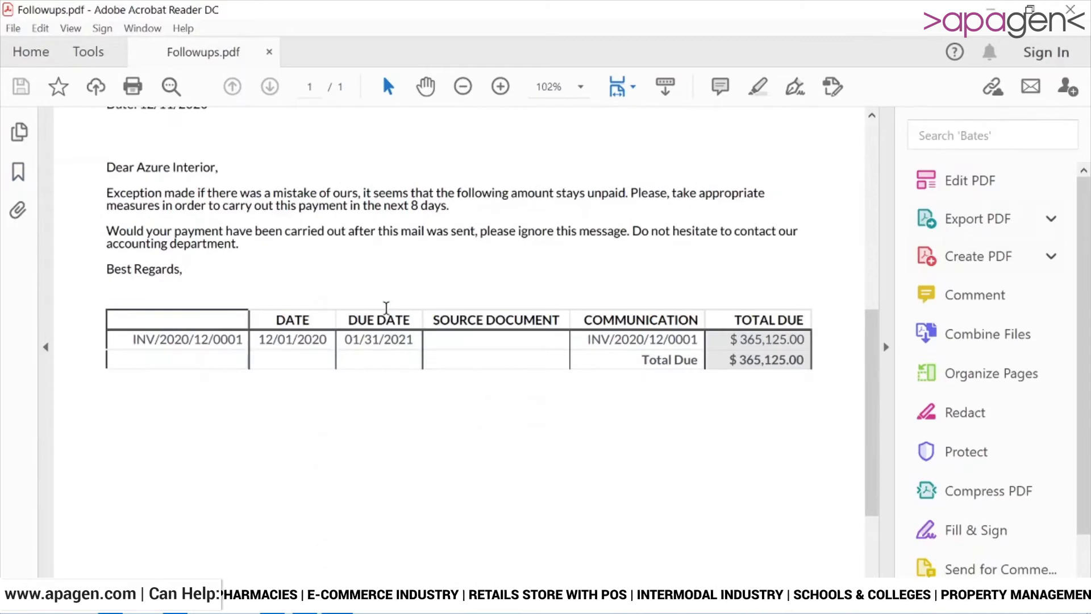
left_click(175, 598)
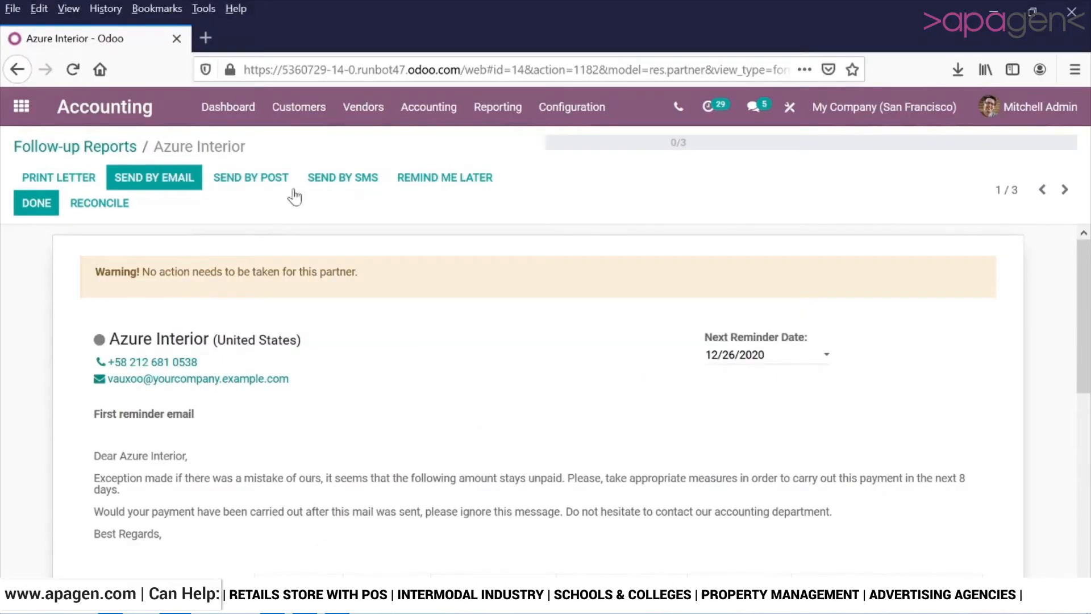
Send Azure Interior the payment reminder by SMS with the prefilled message, and send its follow-up report by email
left_click(334, 187)
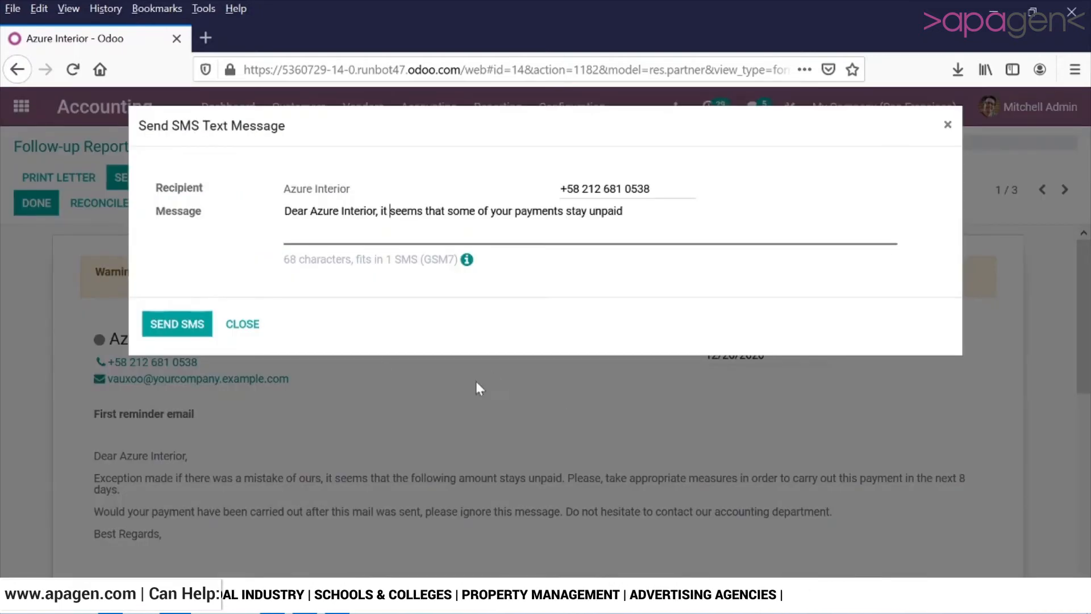
left_click(197, 324)
left_click(176, 180)
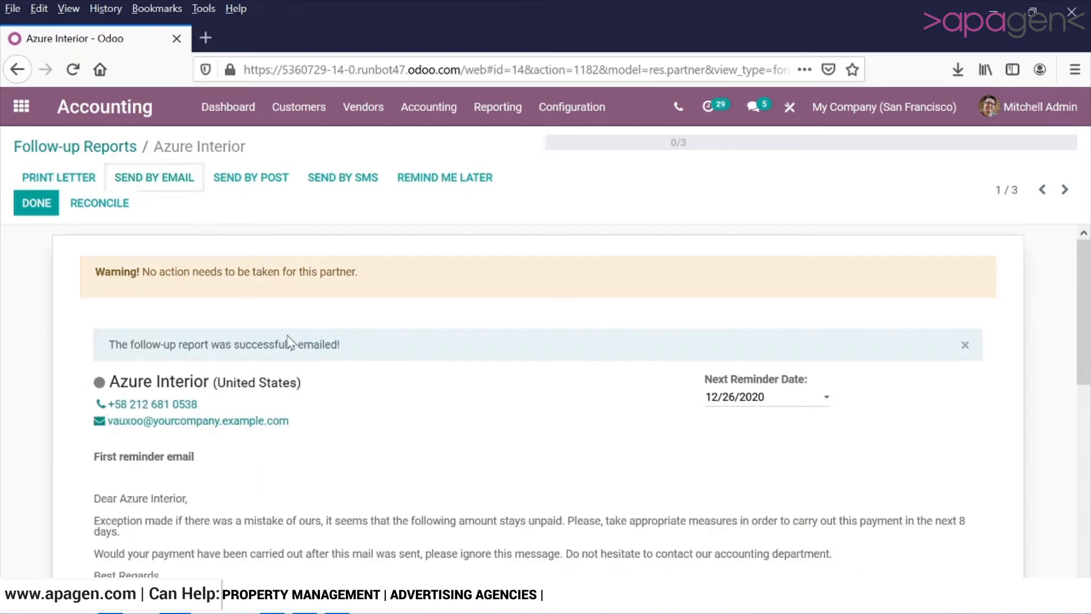
scroll(288, 341, "down", 3)
scroll(86, 304, "up", 3)
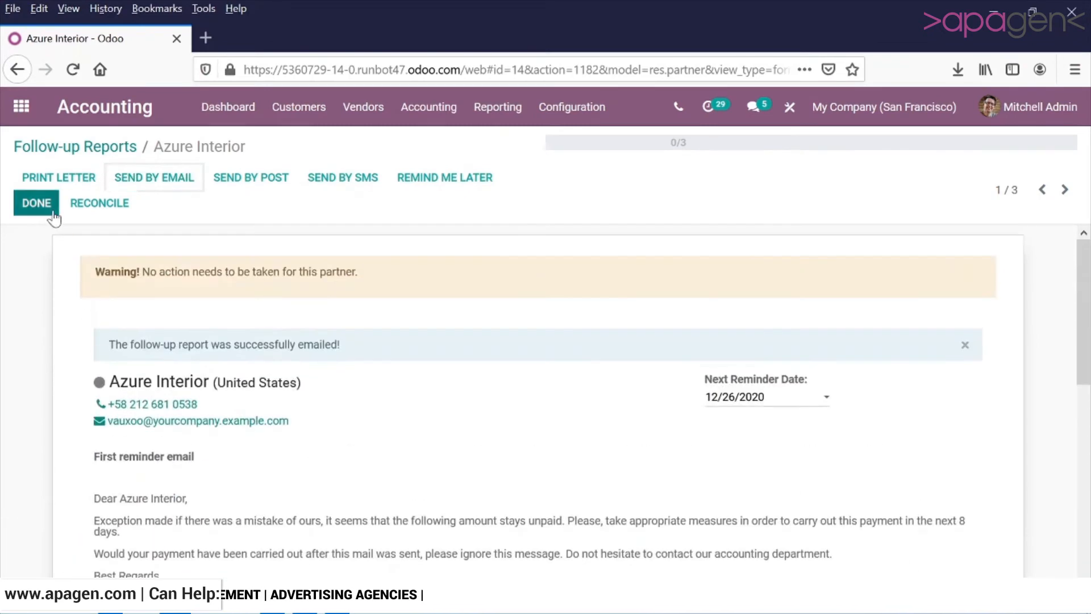
Check Azure Interior's open entries in the reconciliation view, and mark its follow-up as done
left_click(78, 210)
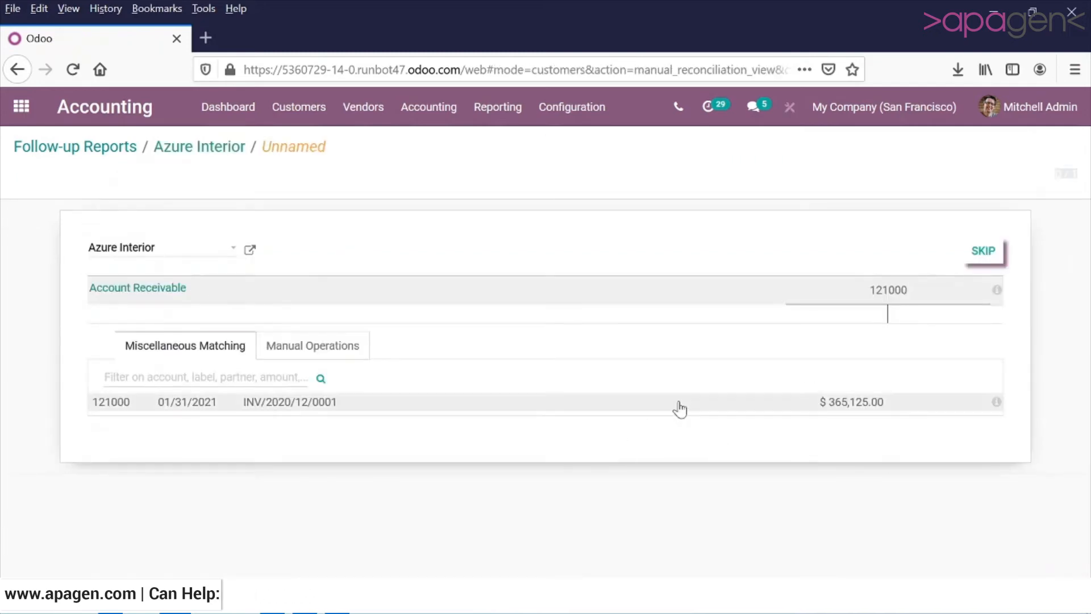
left_click(237, 149)
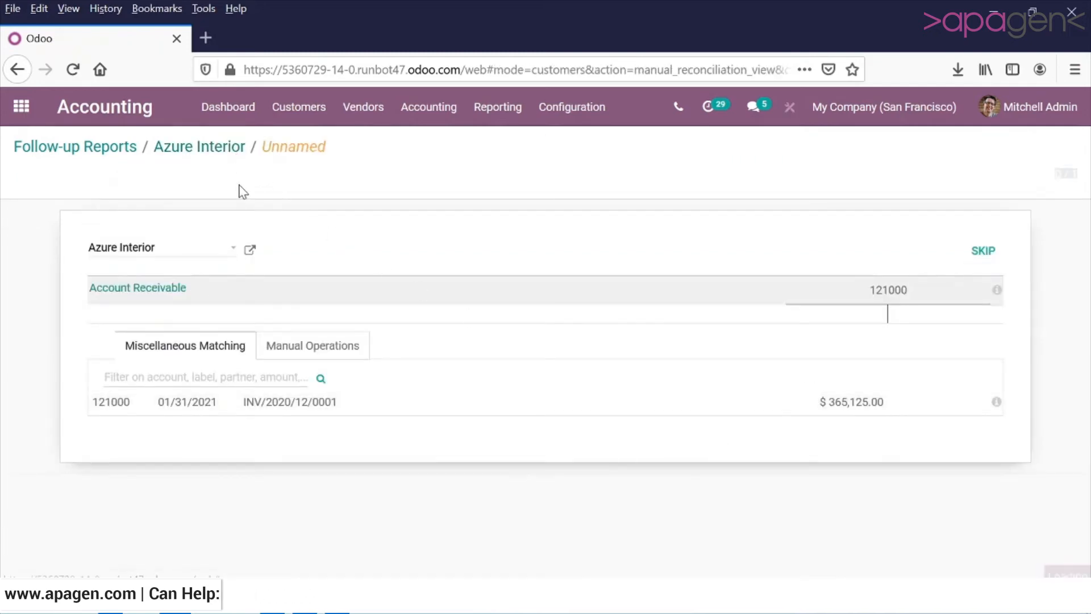
left_click(36, 209)
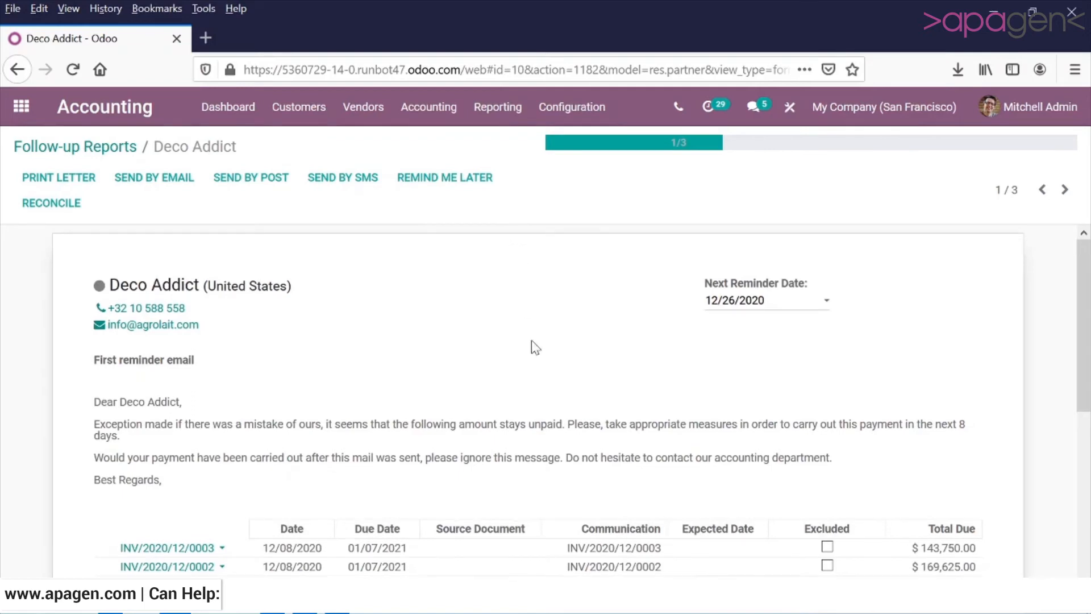
Review Deco Addict's reminder message and unpaid invoices, and inspect its open entries in the reconciliation view before returning to its report
scroll(531, 340, "down", 6)
scroll(532, 348, "up", 4)
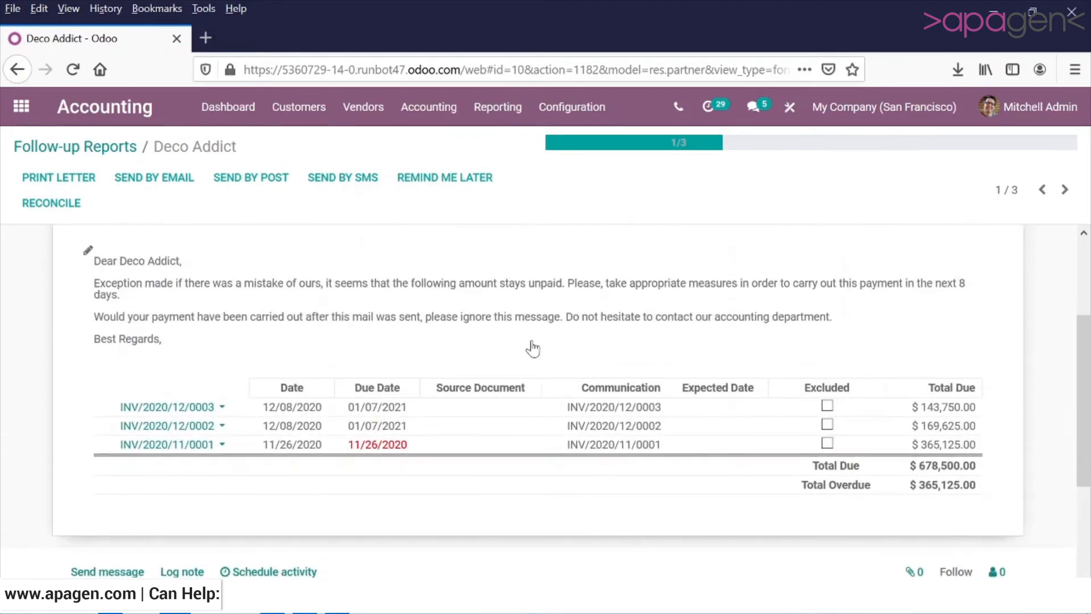
scroll(532, 348, "up", 3)
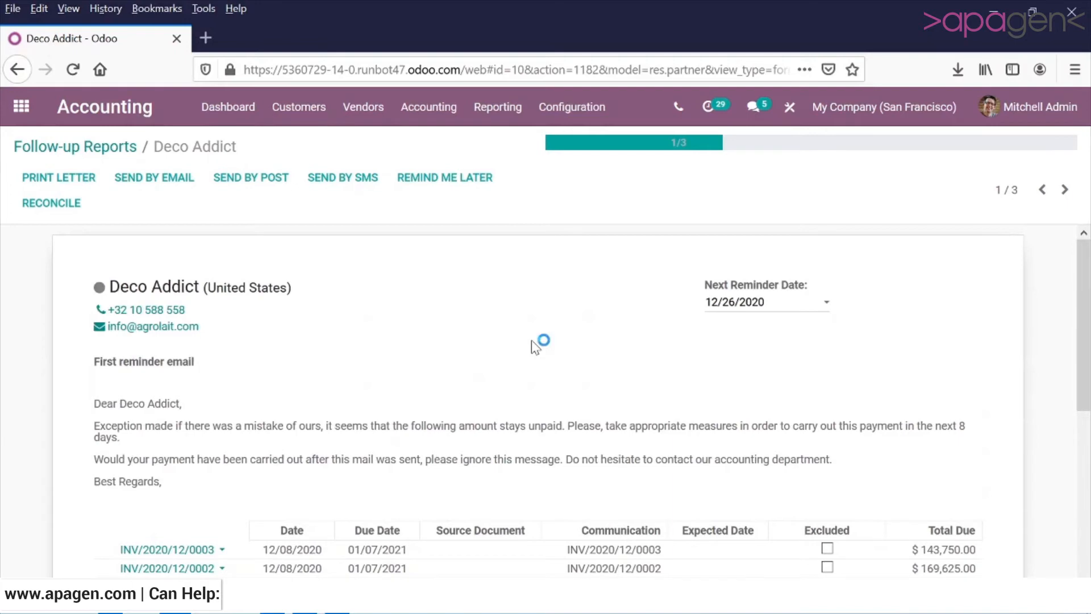
left_click(73, 204)
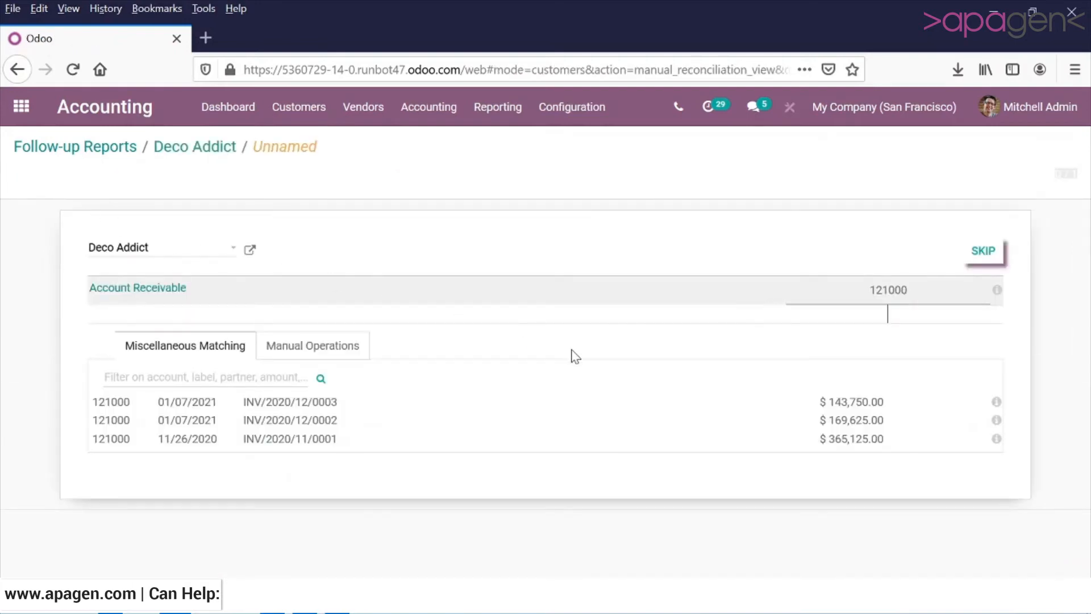
left_click(180, 158)
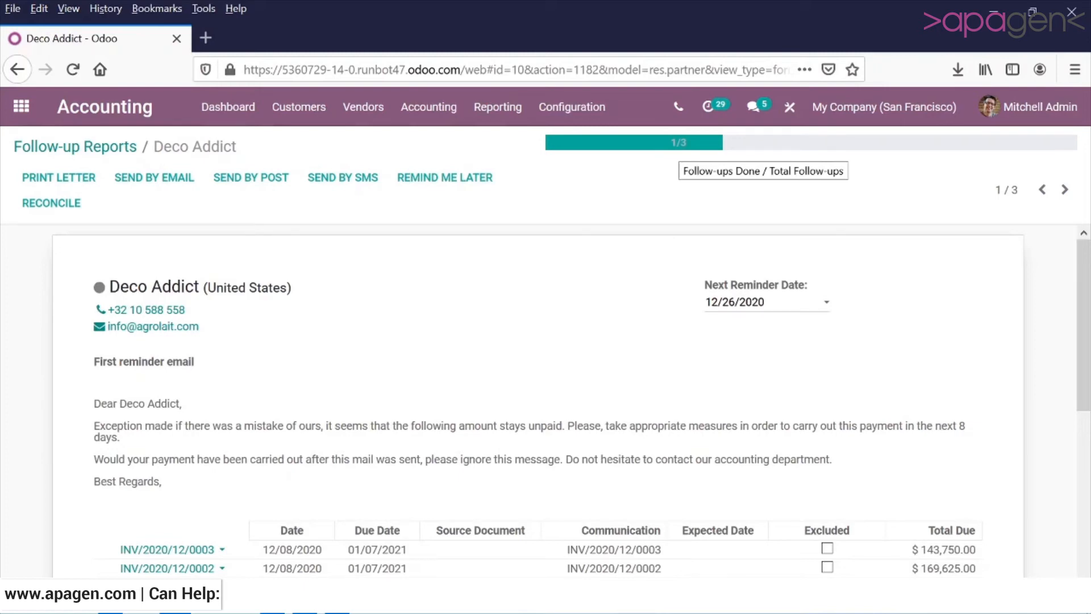
Recheck Deco Addict's report from the Follow-up Reports list, and look over the list's filter options
left_click(105, 149)
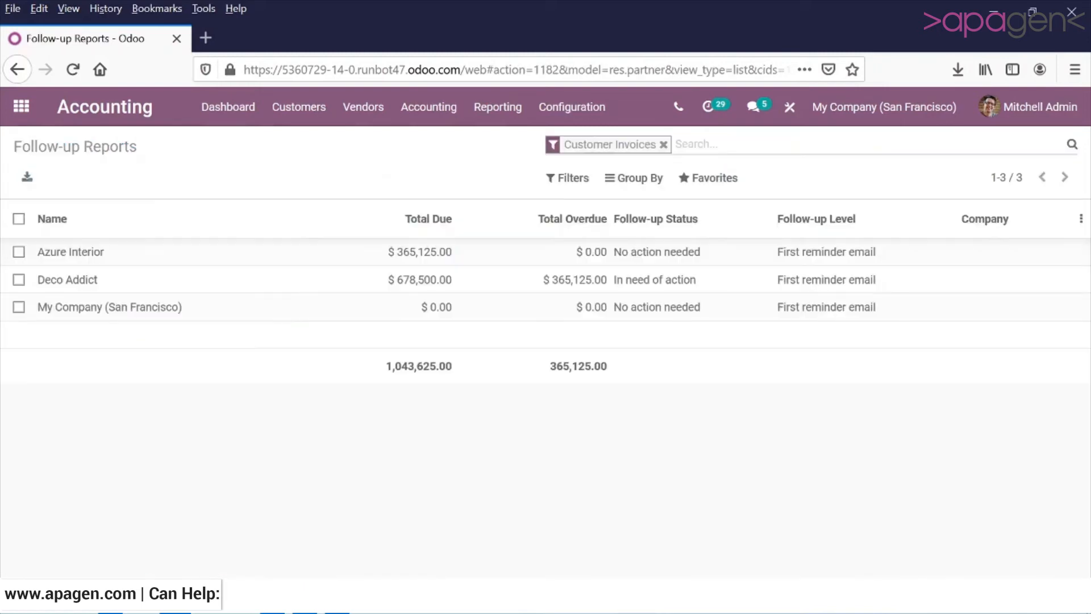
left_click(495, 284)
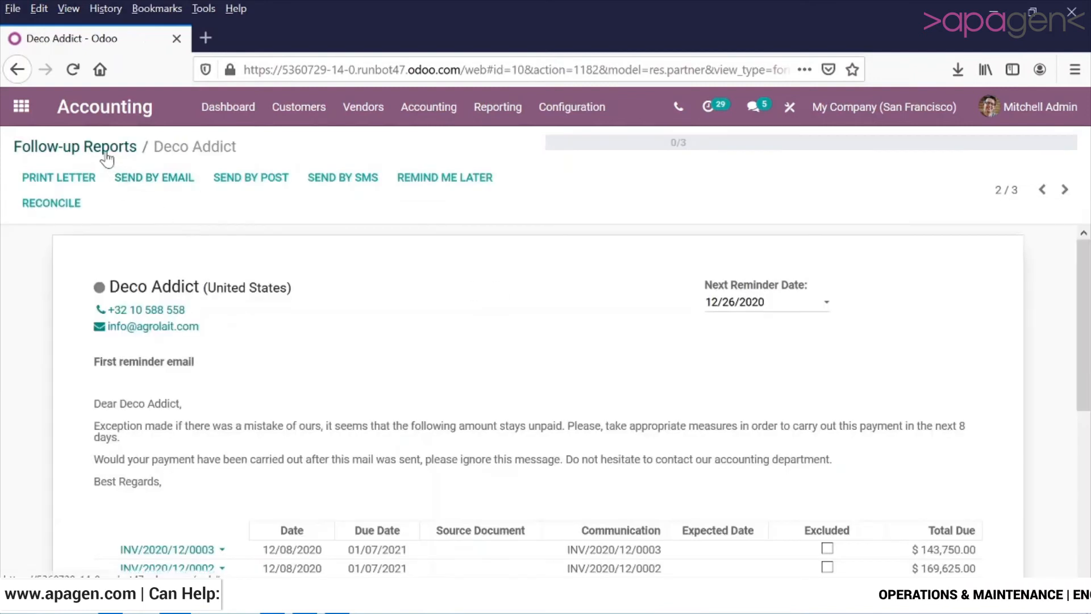
left_click(73, 149)
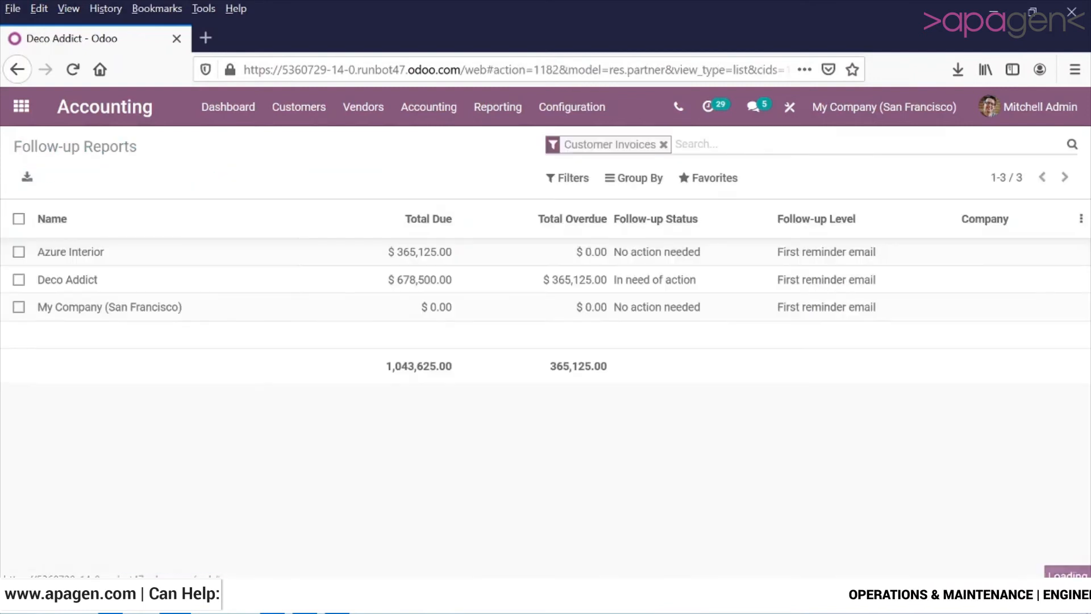
left_click(555, 181)
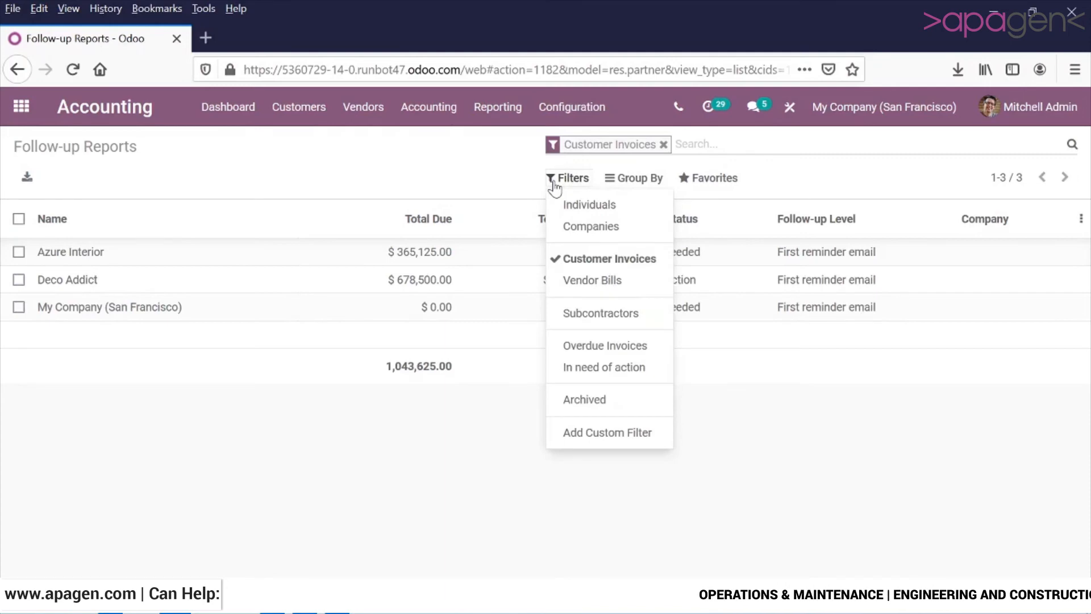
left_click(428, 181)
Reopen Azure Interior's follow-up report and examine its message history for the logged follow-up actions
left_click(421, 253)
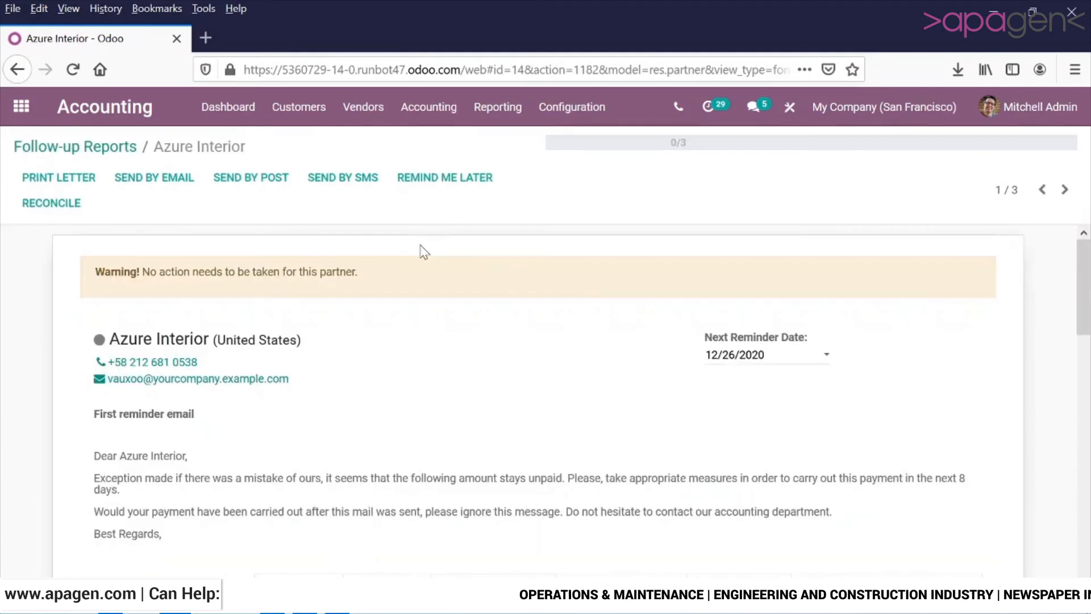
scroll(422, 256, "down", 10)
scroll(430, 284, "up", 10)
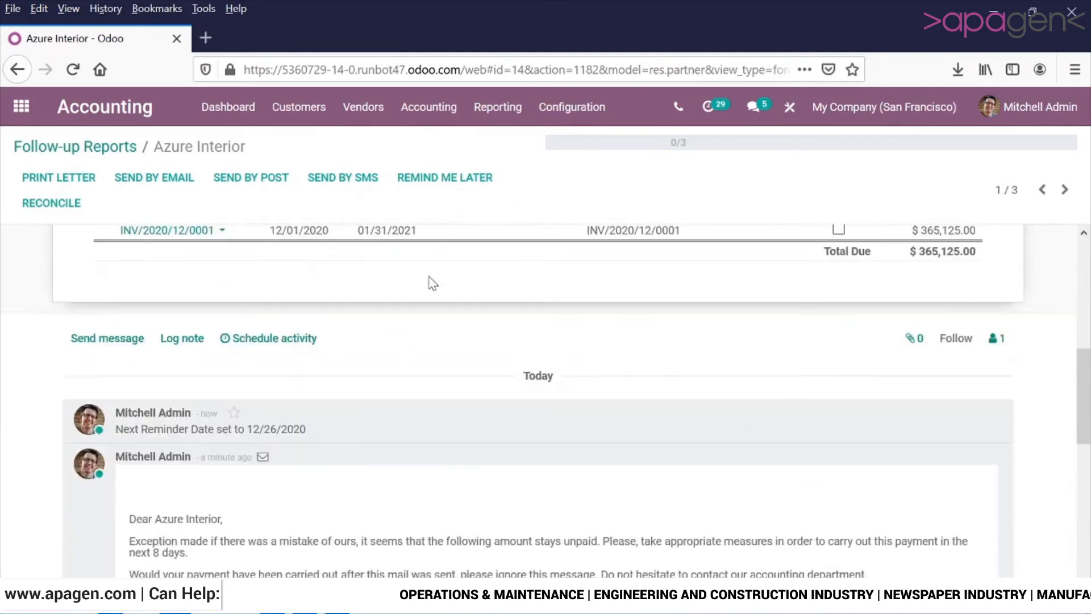